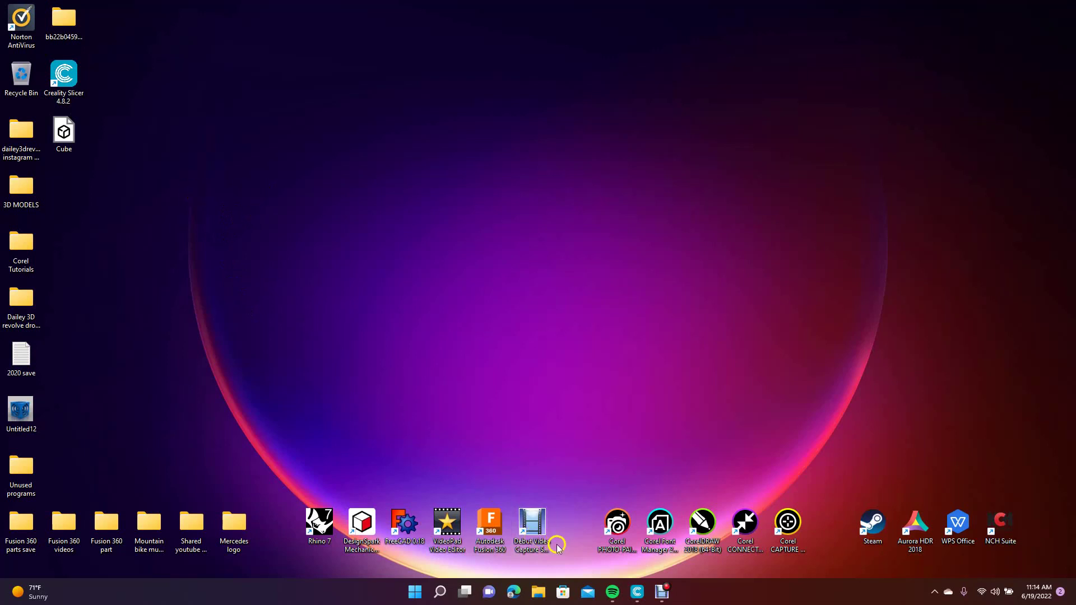
# Permanently delete the Cube file by emptying the Recycle Bin and confirming the deletion.
pyautogui.click(67, 142)
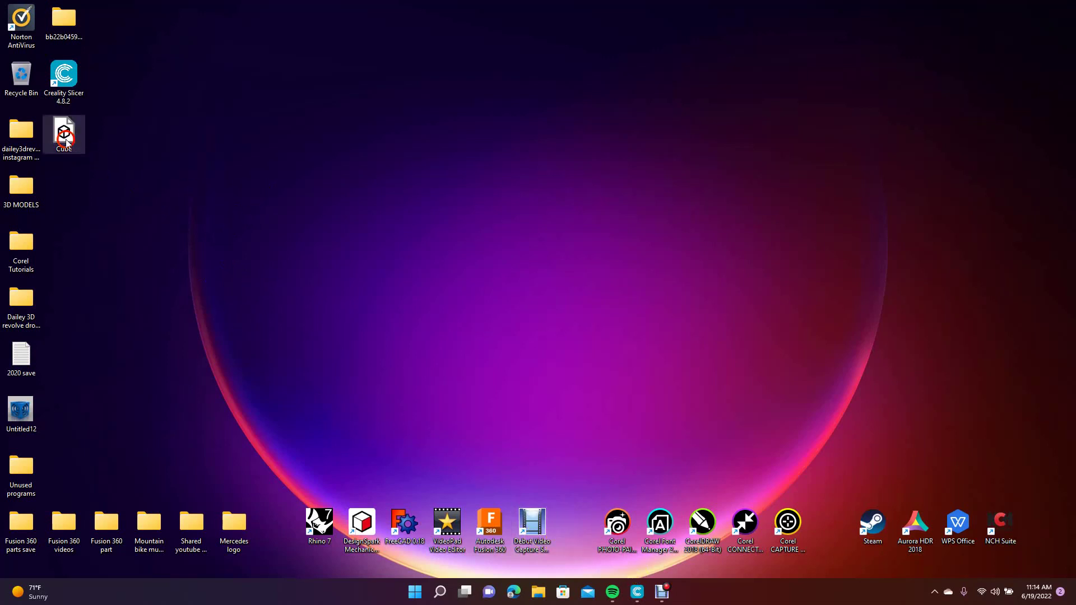
pyautogui.click(254, 274)
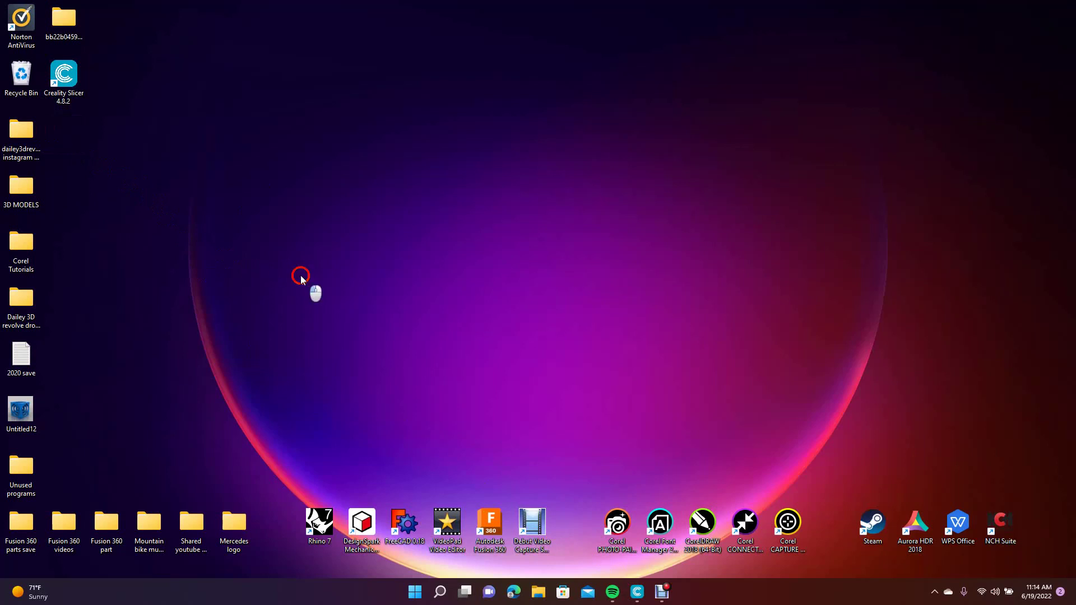
pyautogui.rightClick(15, 75)
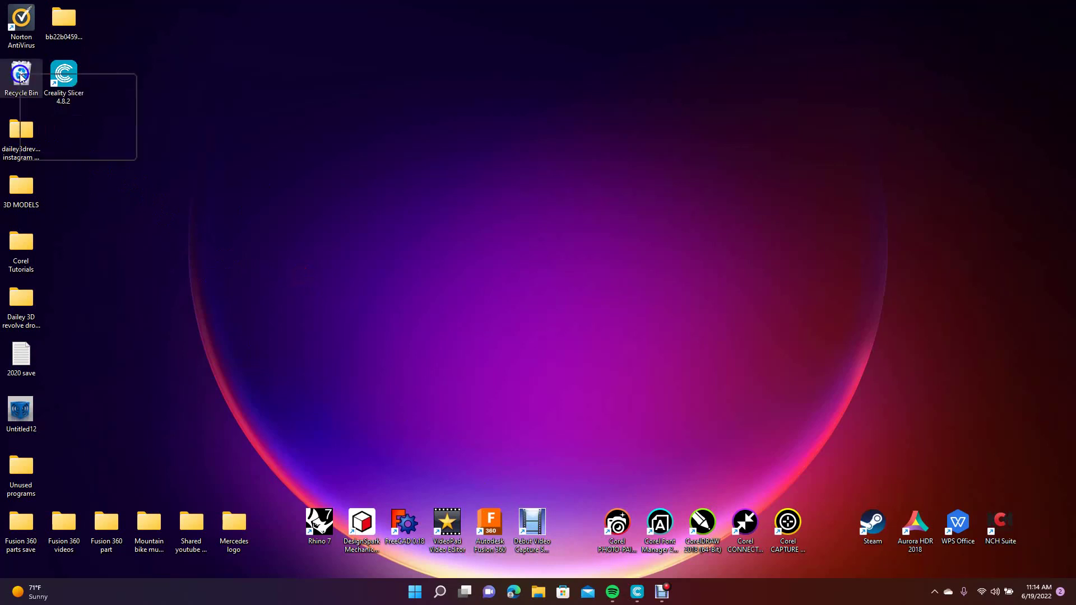
pyautogui.click(49, 96)
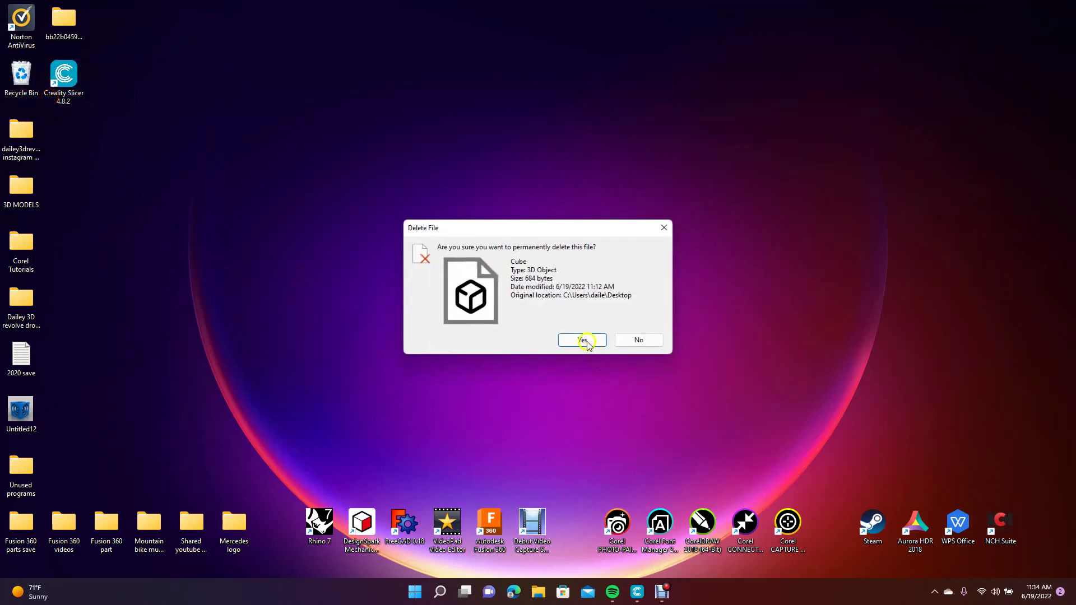
pyautogui.click(580, 337)
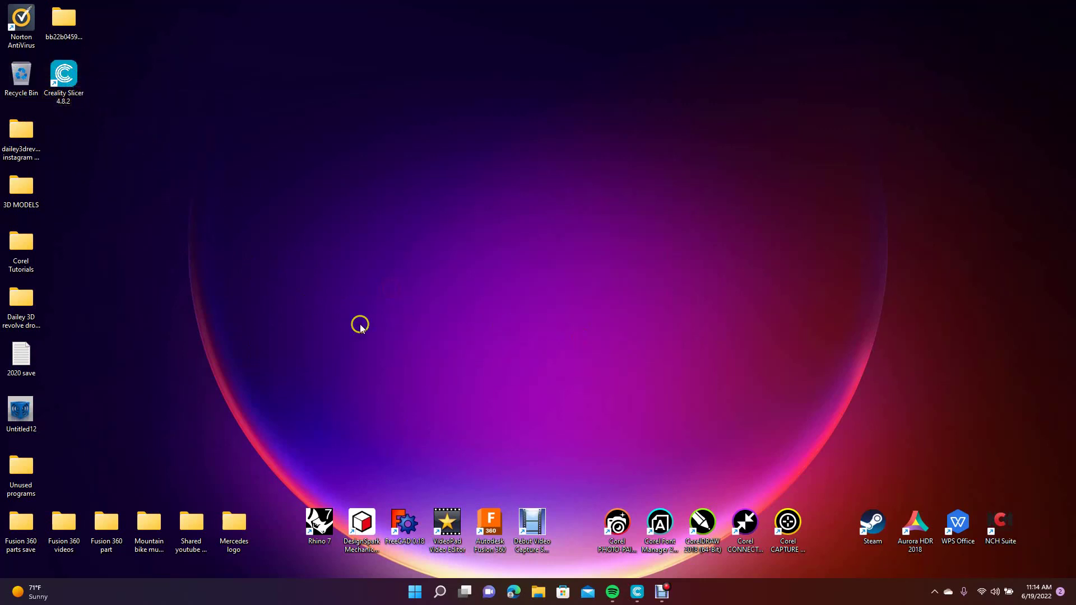
pyautogui.click(561, 394)
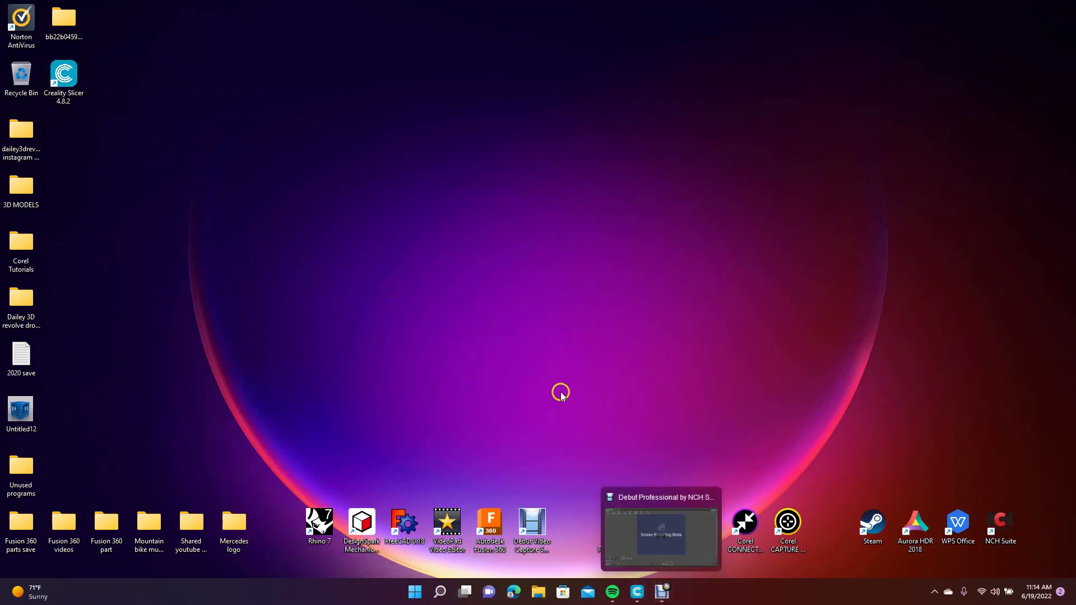
# Launch DesignSpark Mechanical and create a new blank design, Design2.
pyautogui.click(369, 525)
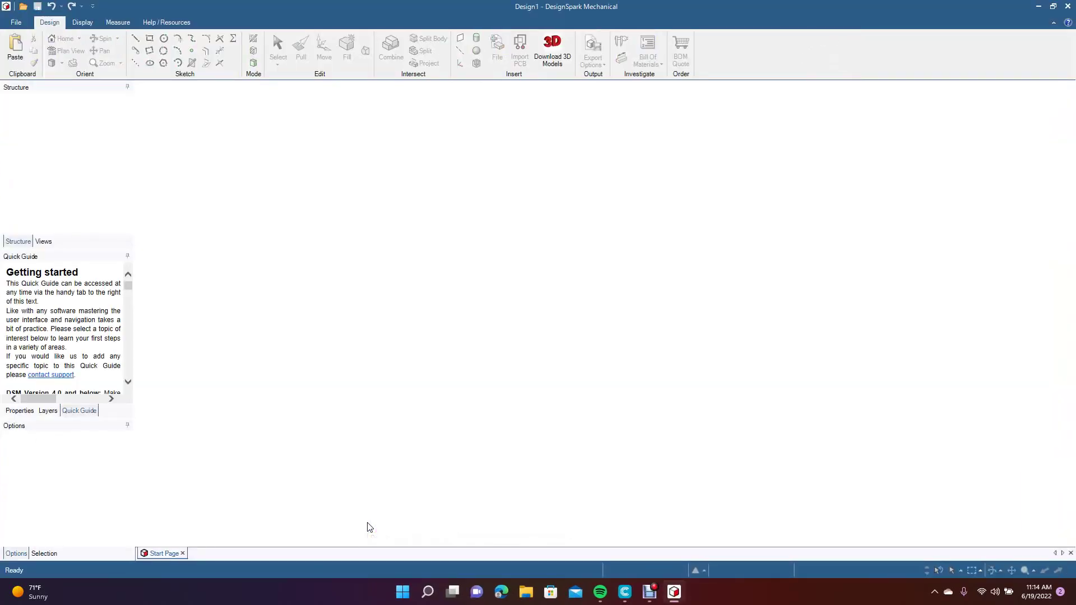
pyautogui.click(17, 23)
pyautogui.moveTo(28, 43)
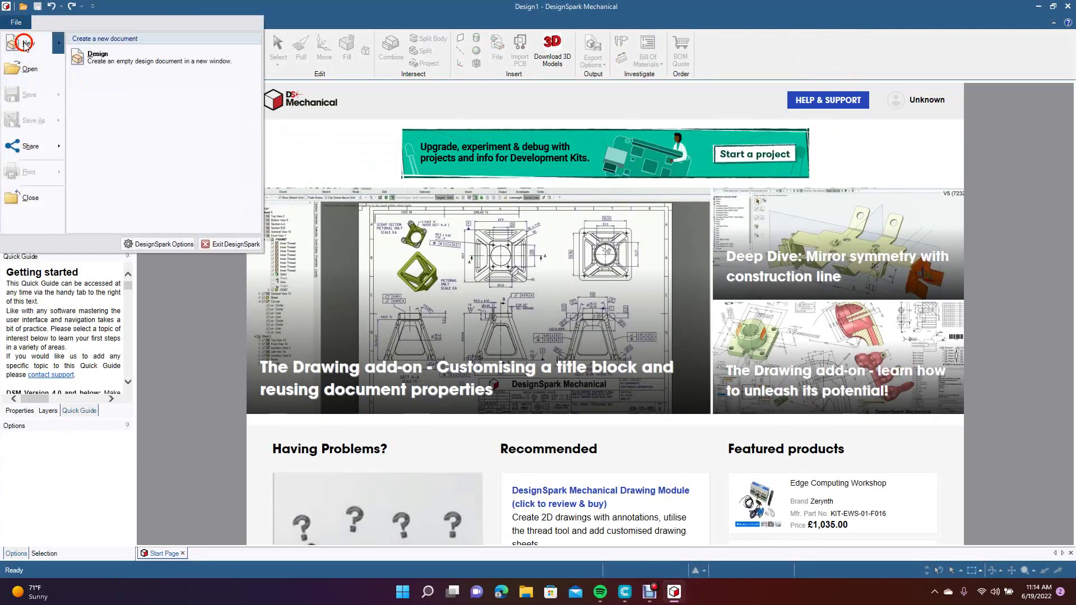
pyautogui.click(107, 64)
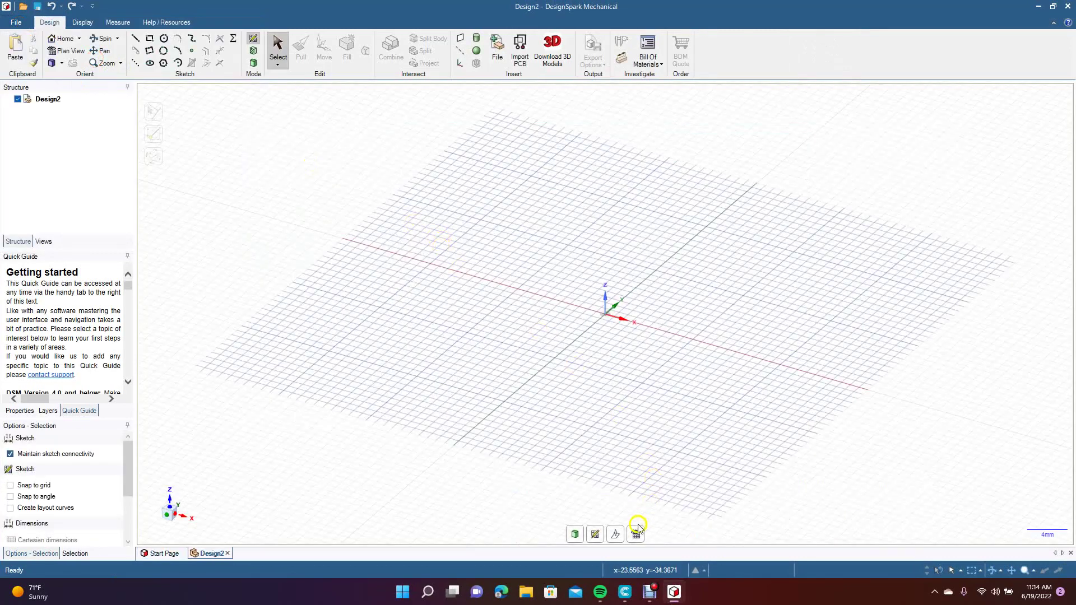
# Switch to plan view and set the Rectangle tool to define rectangles from their centre.
pyautogui.click(636, 534)
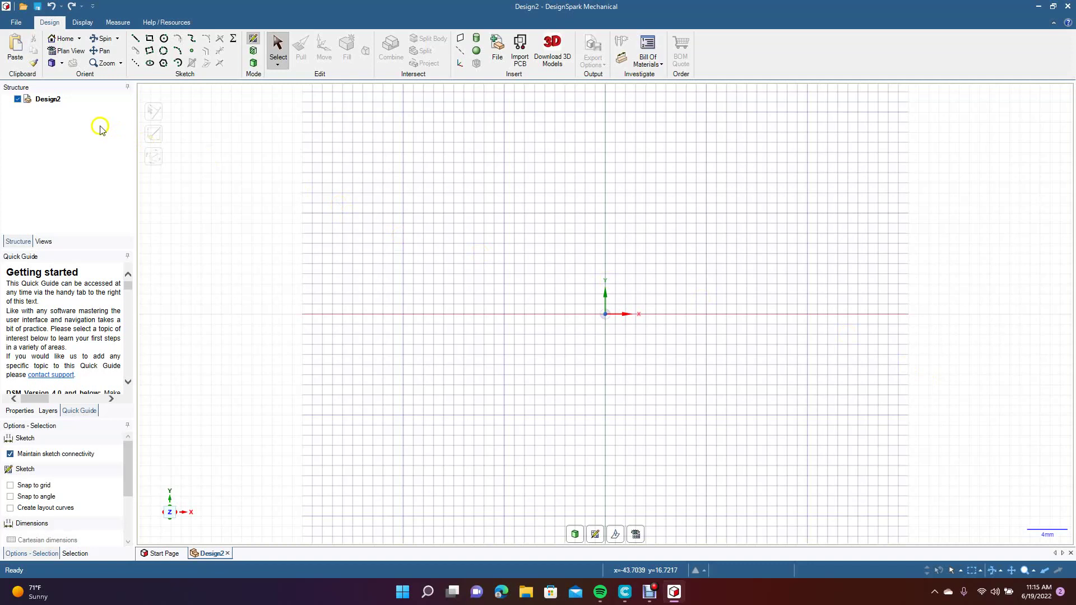
pyautogui.click(150, 38)
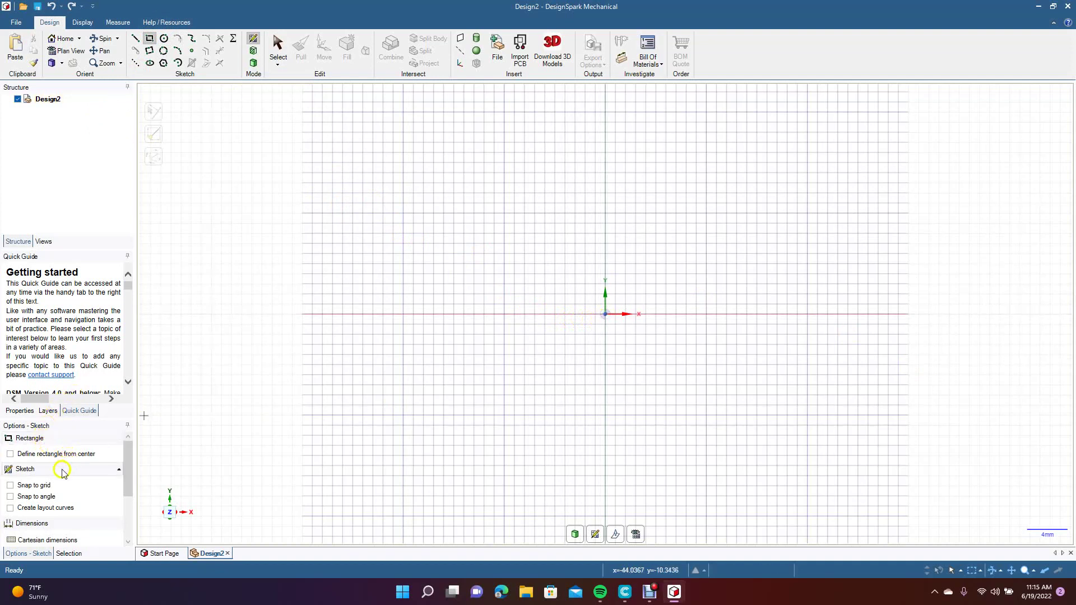
pyautogui.click(43, 453)
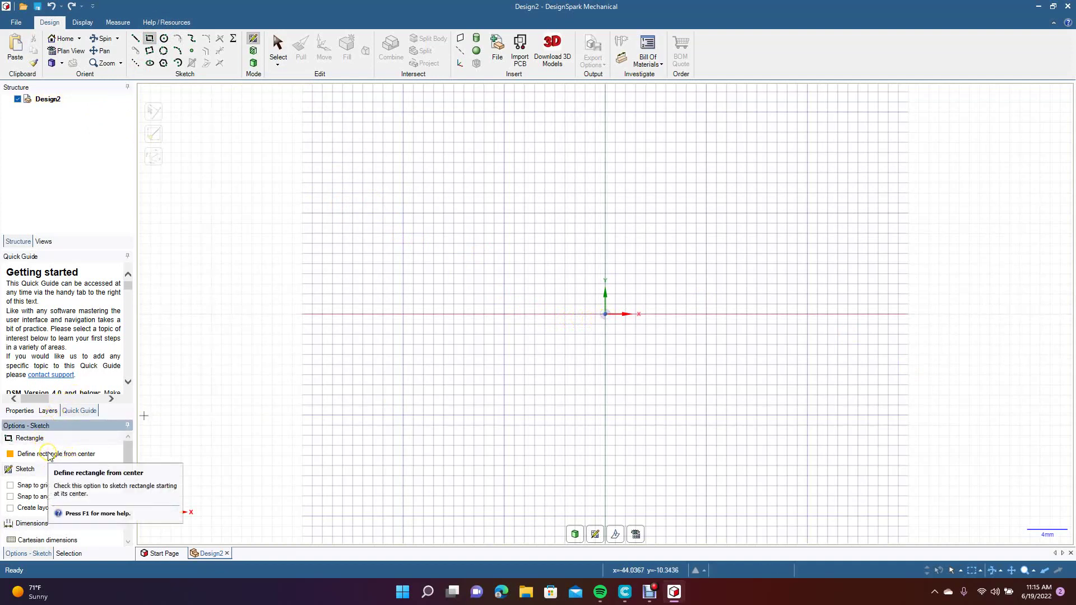
# Sketch a trial 3 mm rectangle at the origin, then undo it.
pyautogui.click(606, 315)
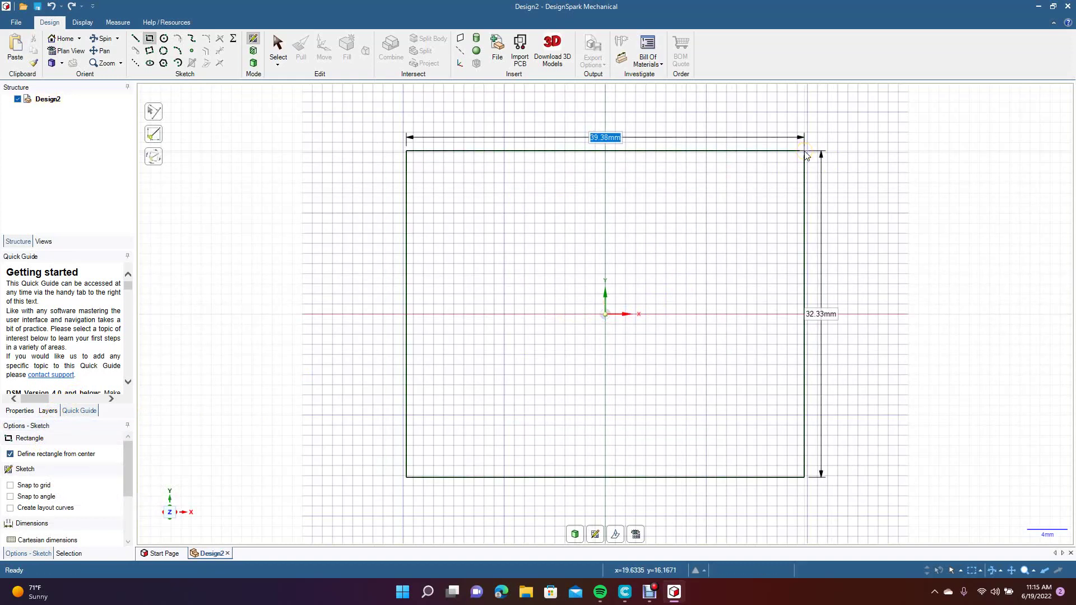
pyautogui.write('3')
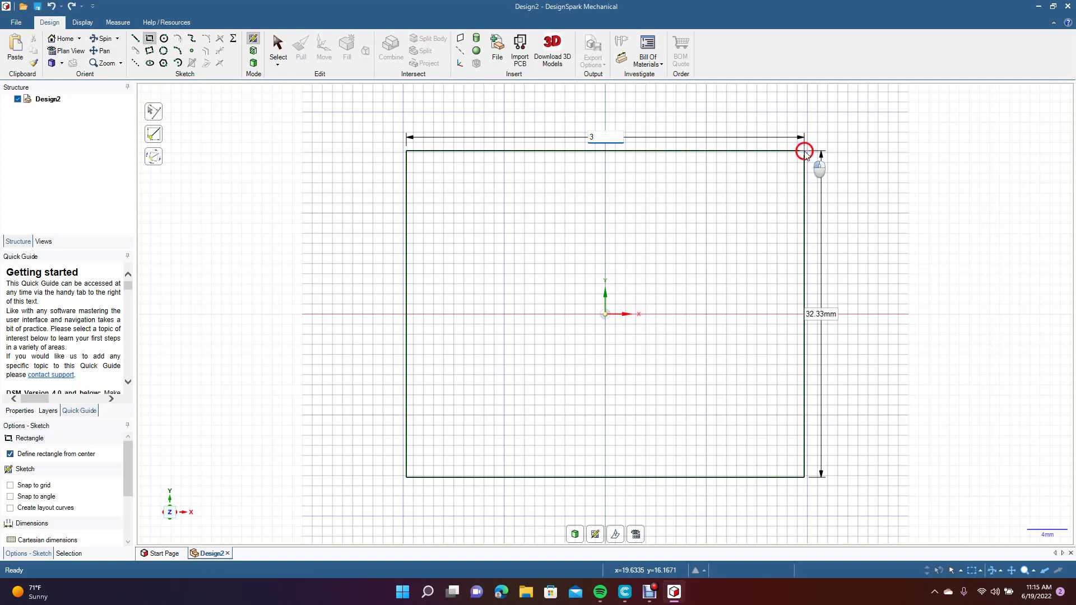
pyautogui.press('Tab')
pyautogui.click(279, 44)
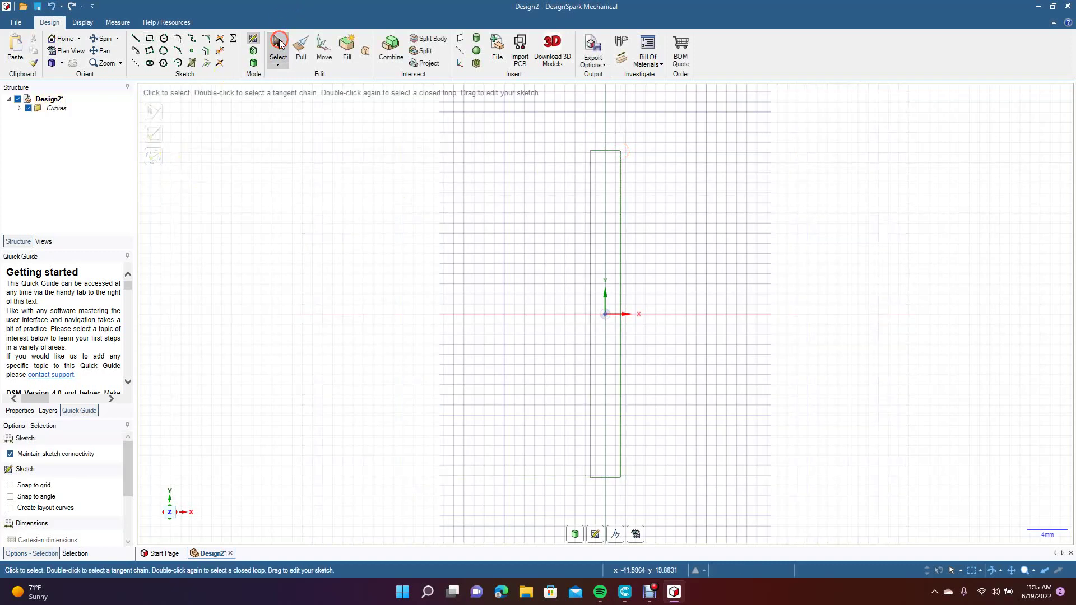
pyautogui.hotkey('ctrl', 'z')
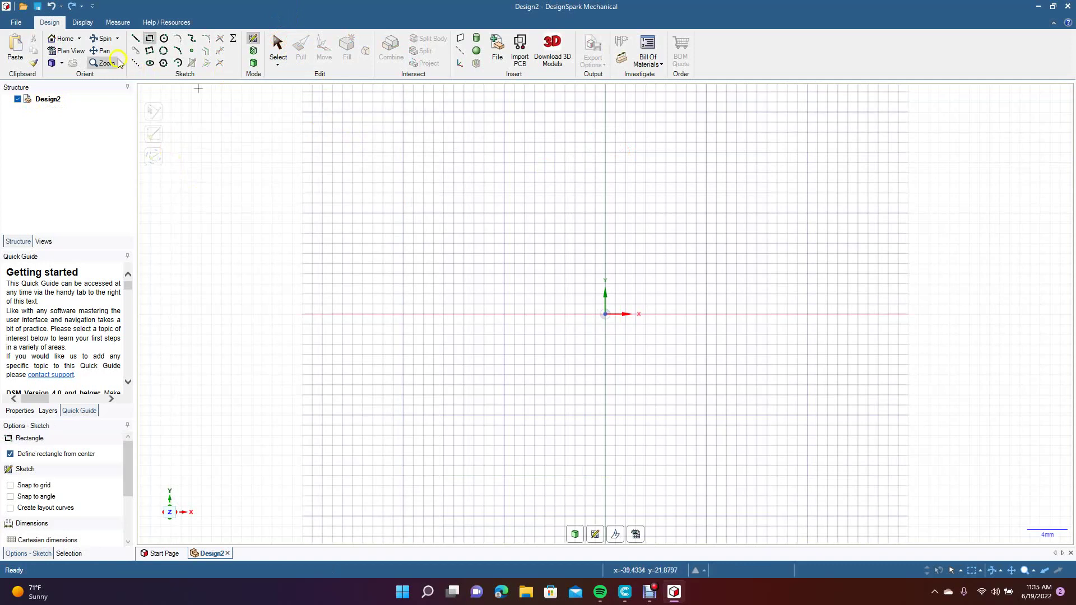
# In DesignSpark Options, change the Units type to Imperial (Inches).
pyautogui.click(15, 23)
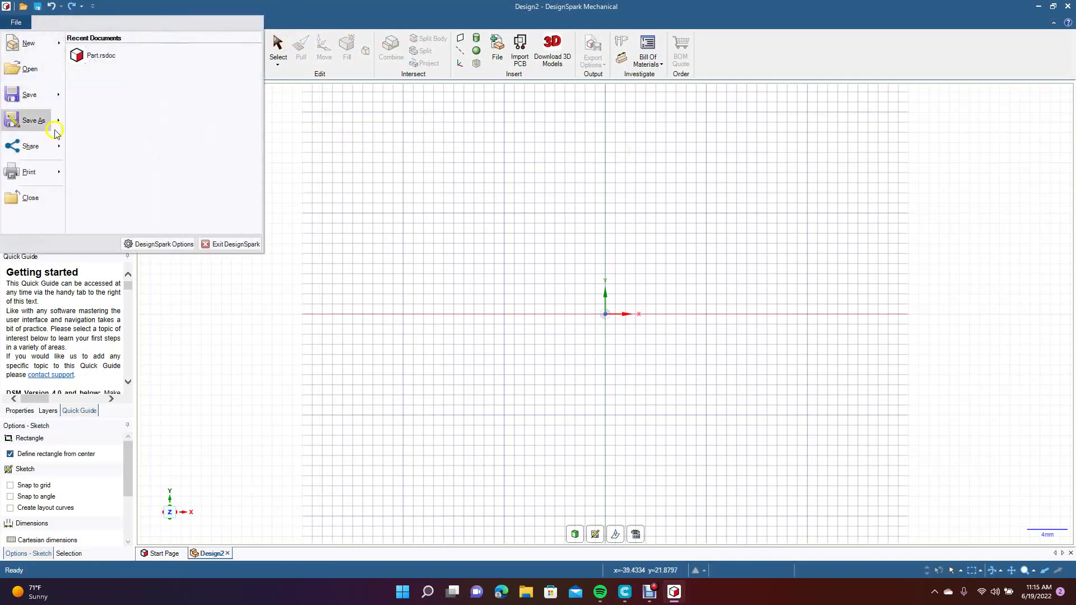
pyautogui.click(162, 245)
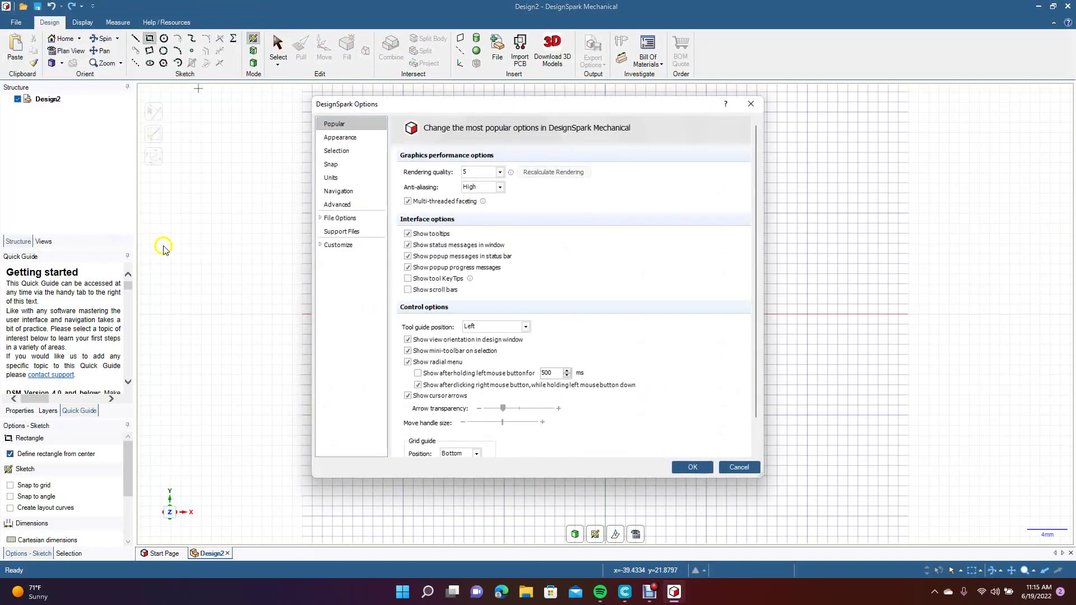
pyautogui.click(336, 178)
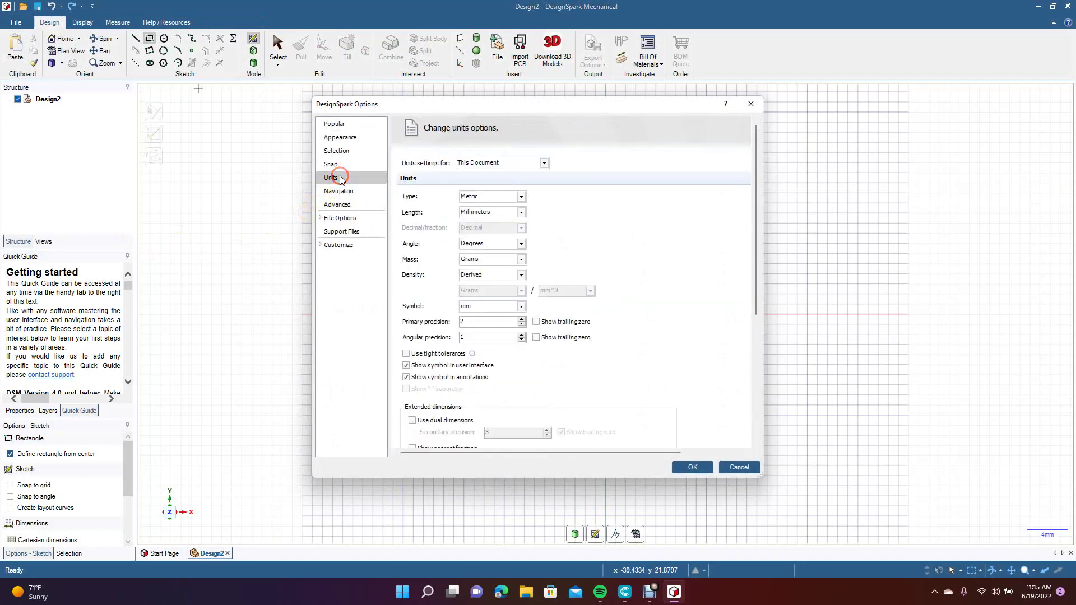
pyautogui.click(488, 196)
pyautogui.click(489, 206)
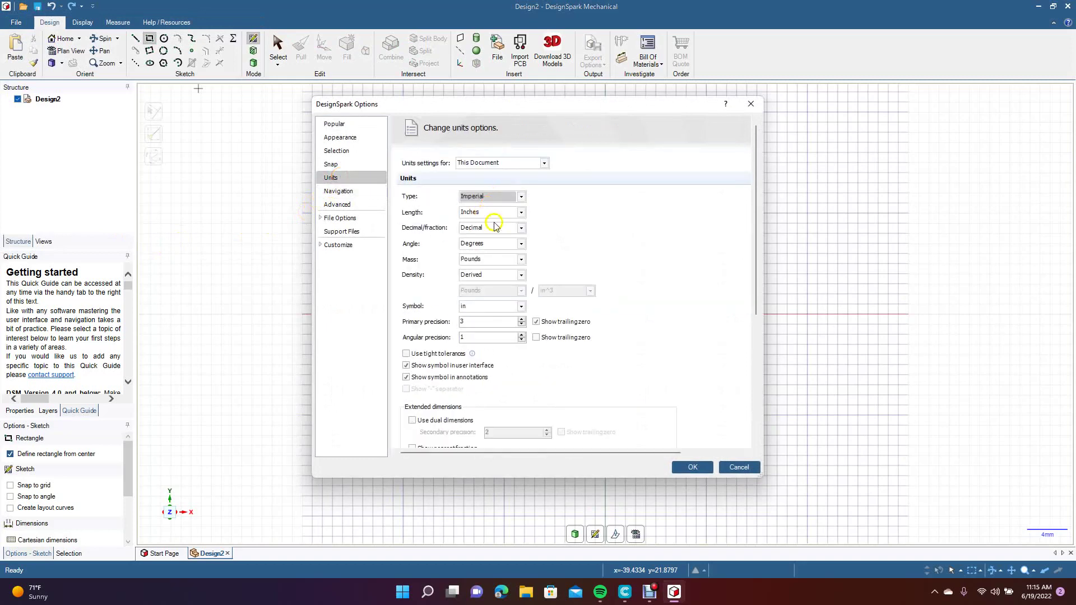
pyautogui.click(693, 467)
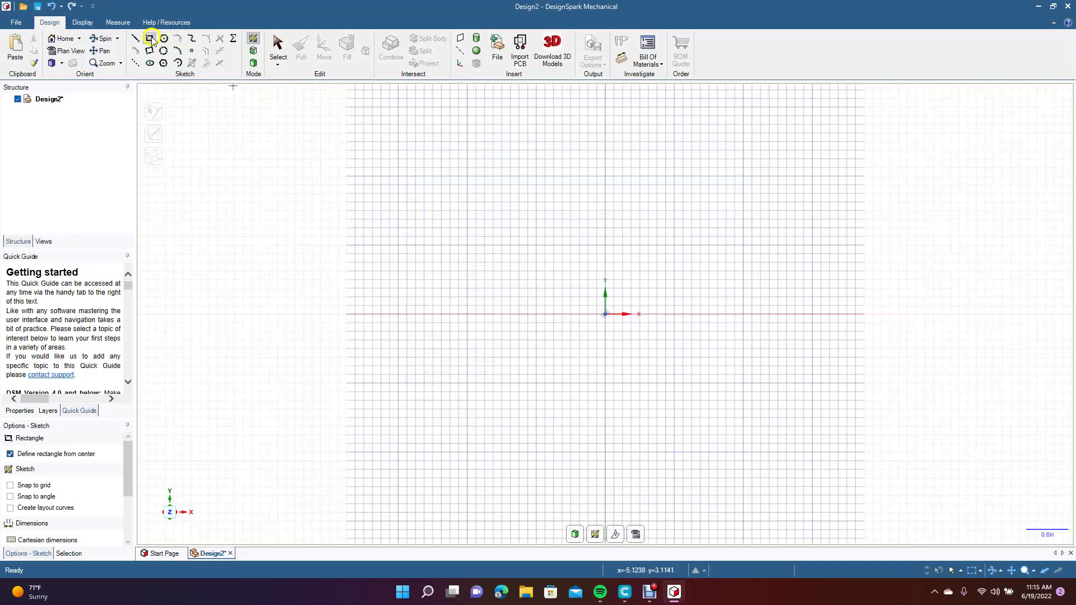
# Sketch a 3 in by 3 in square centred on the origin.
pyautogui.click(31, 454)
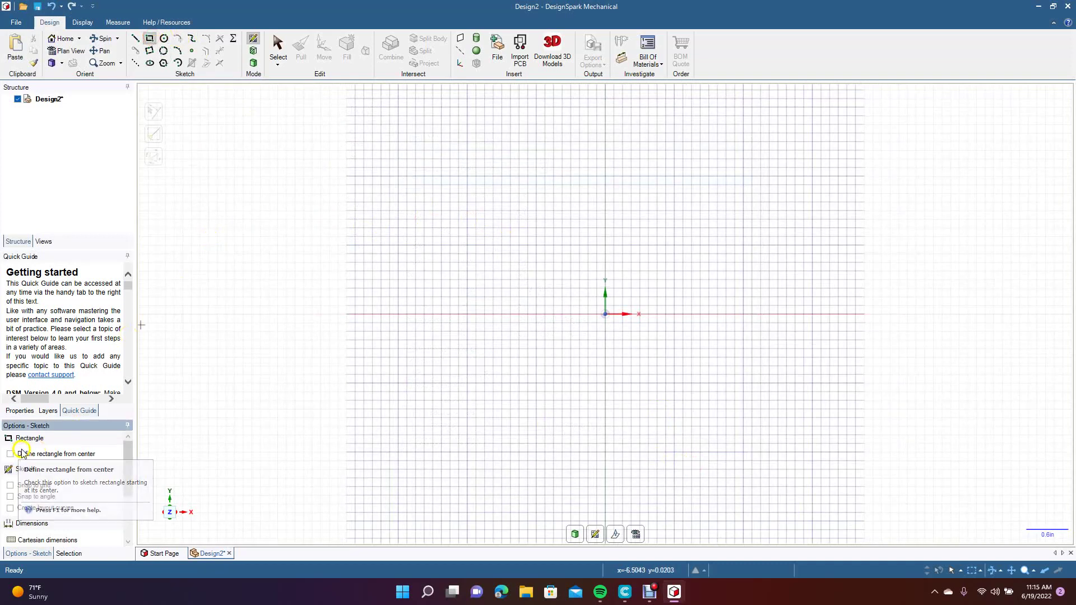
pyautogui.click(605, 314)
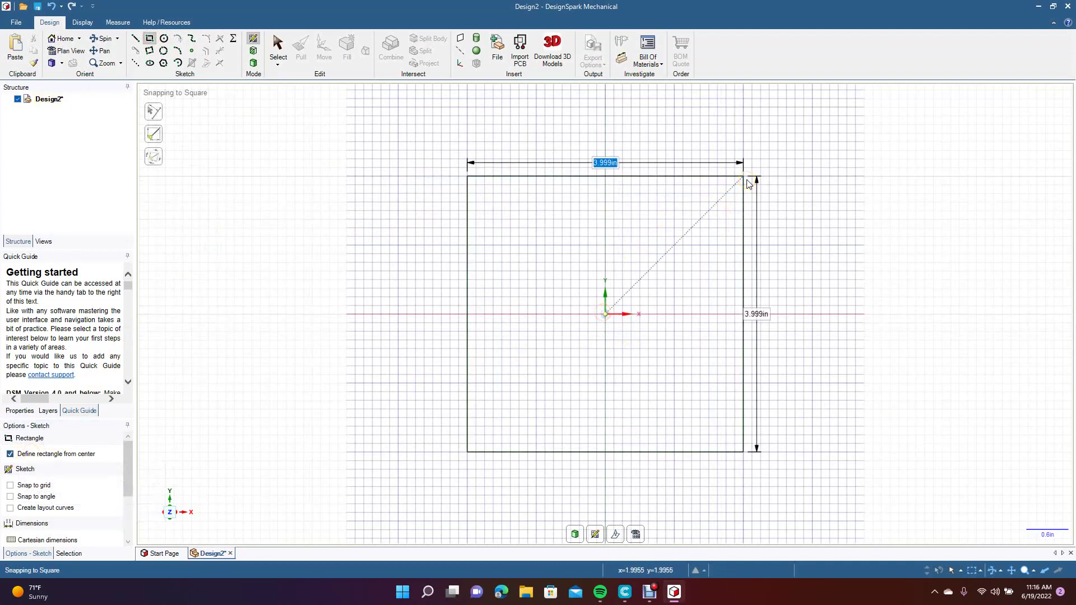
pyautogui.write('33')
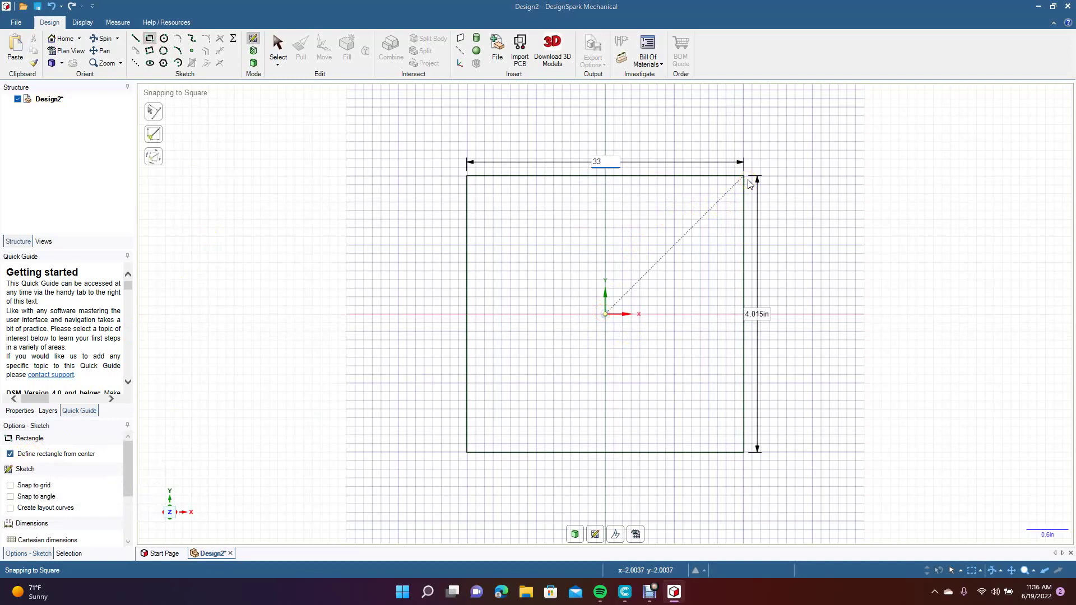
pyautogui.press('Tab')
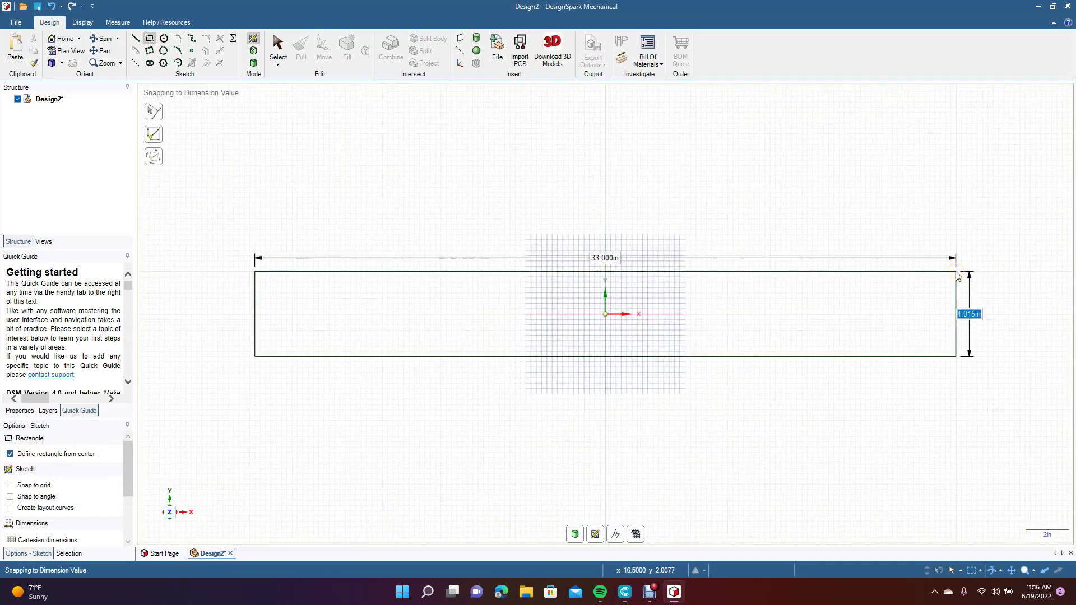
pyautogui.write('3')
pyautogui.press('Tab')
pyautogui.write('3')
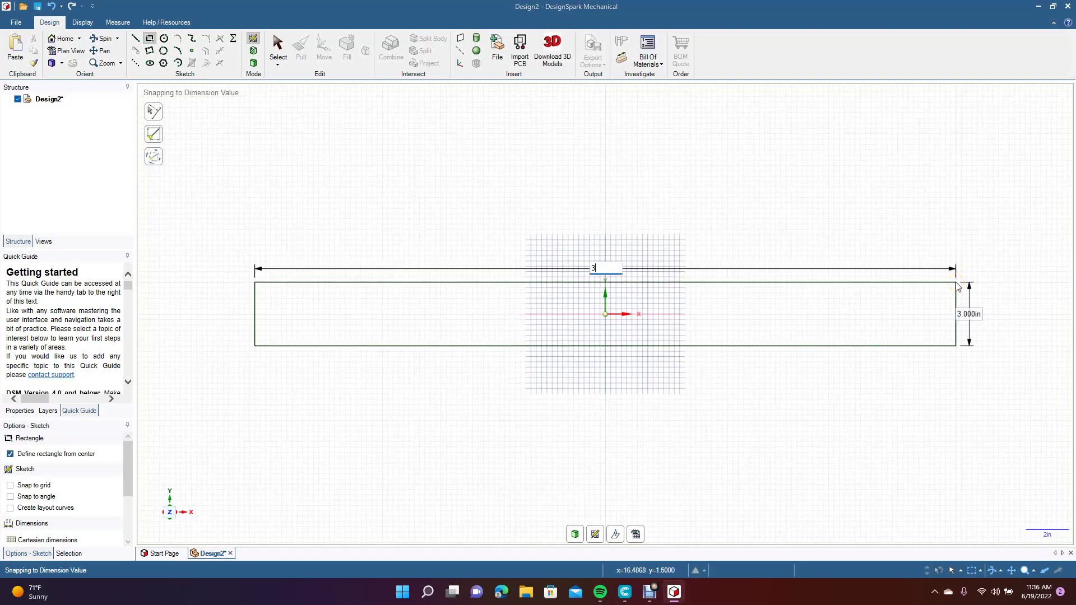
pyautogui.click(637, 284)
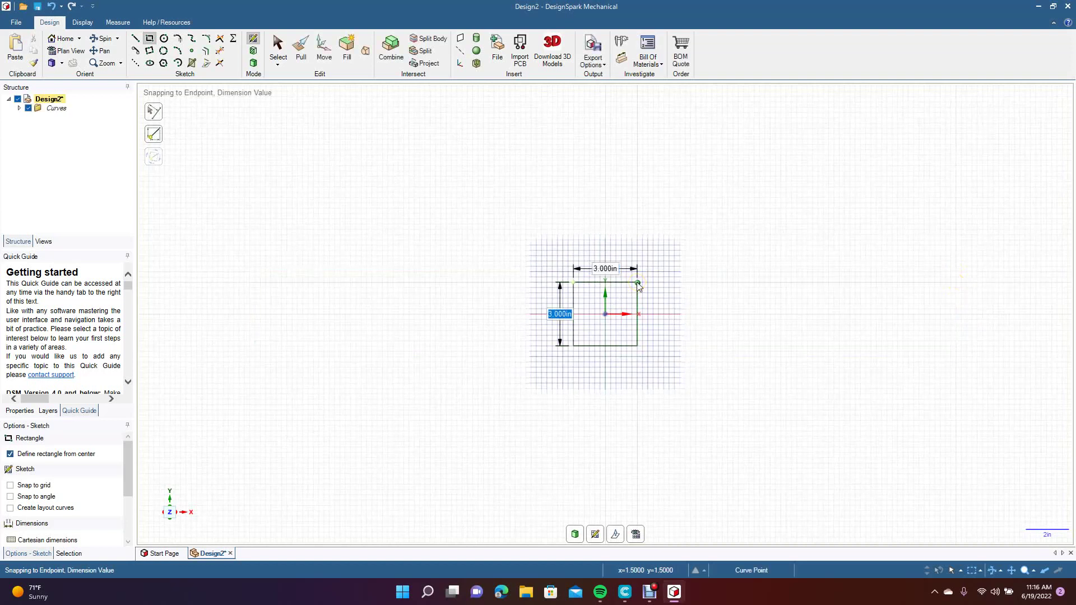
pyautogui.click(278, 49)
# Pull the square face 3 in to make a solid 3-inch cube.
pyautogui.click(101, 38)
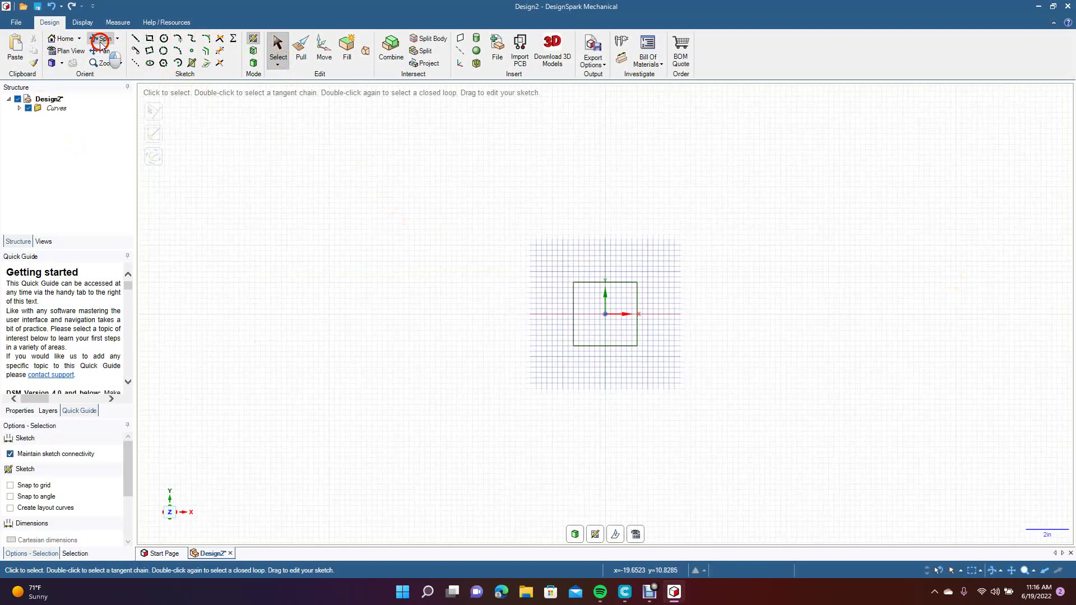
pyautogui.moveTo(435, 313); pyautogui.dragTo(384, 320)
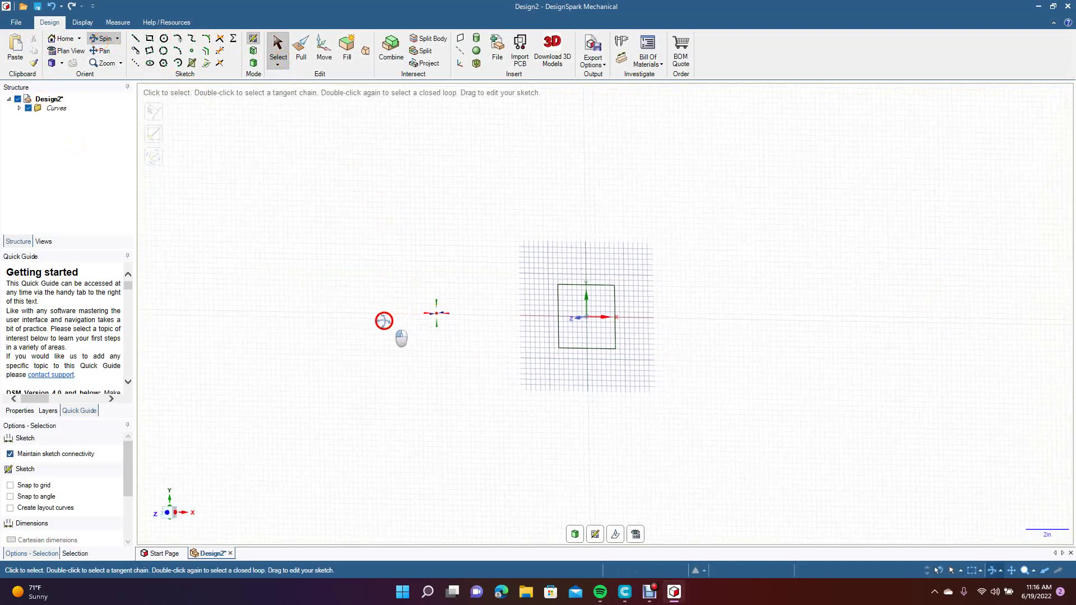
pyautogui.click(298, 48)
pyautogui.click(568, 297)
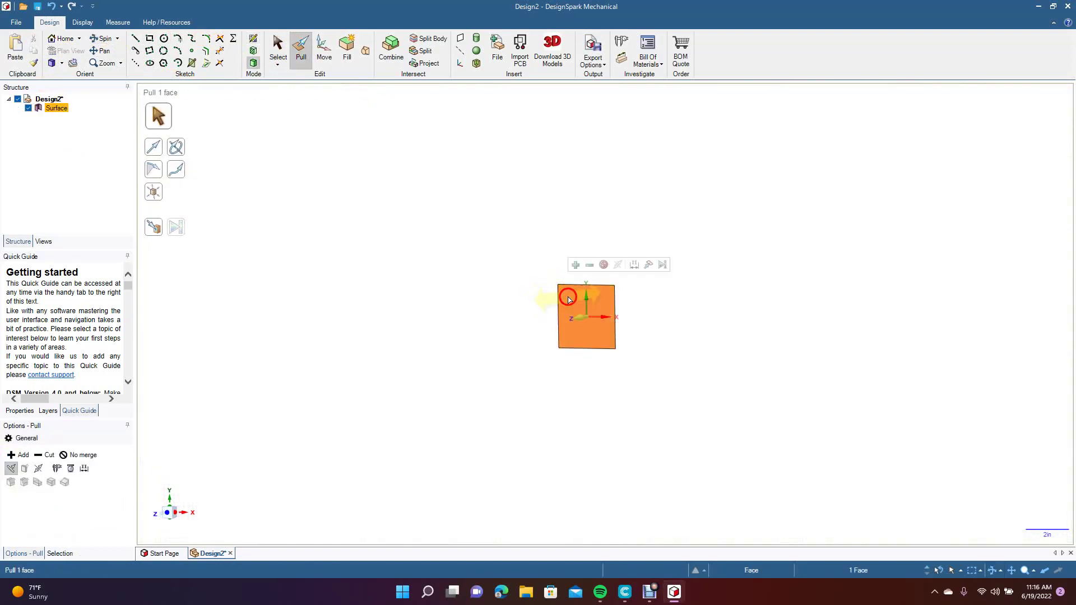
pyautogui.write('3')
pyautogui.press('Return')
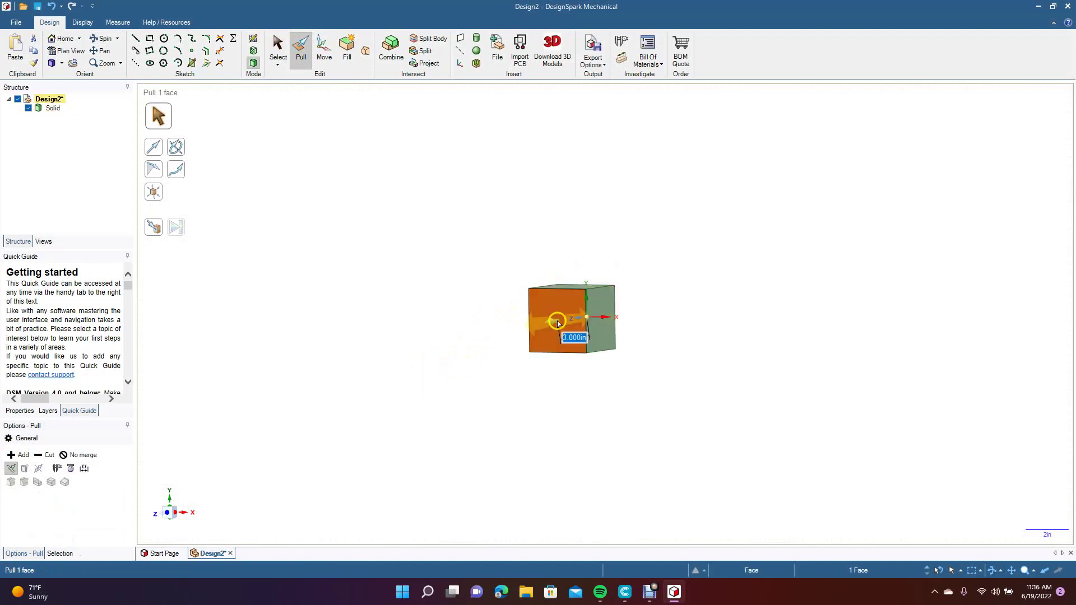
pyautogui.click(278, 48)
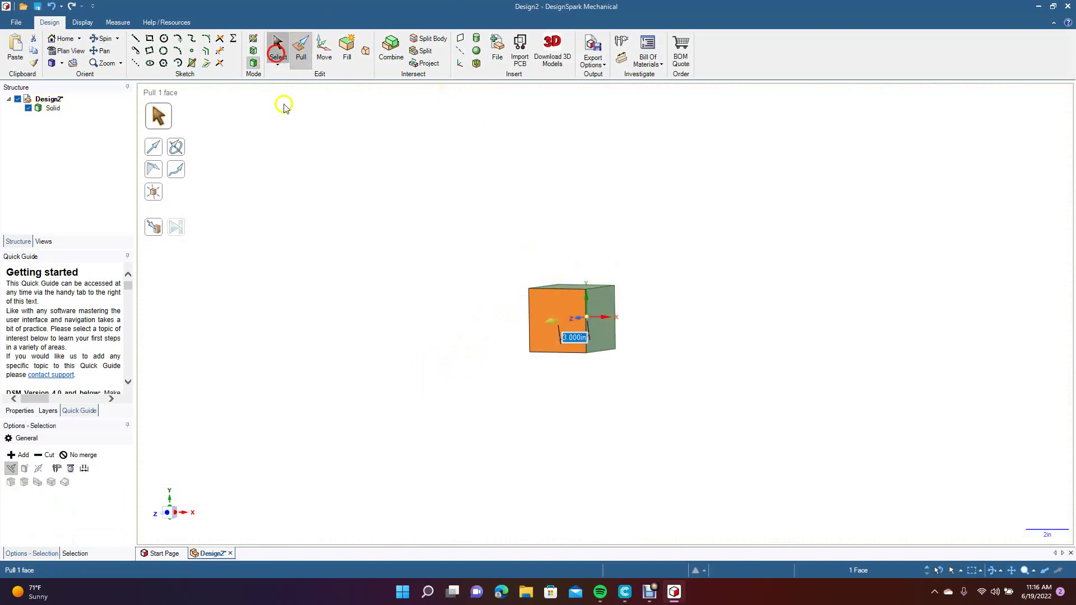
pyautogui.click(439, 380)
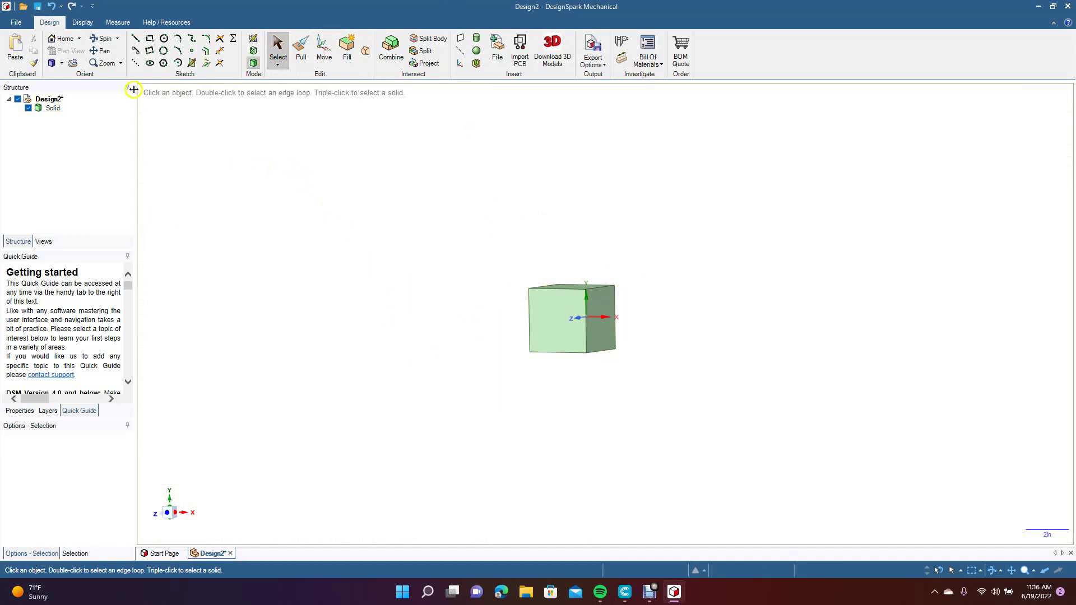
# Save the design to the Desktop under the name '3 inch cube'.
pyautogui.click(16, 22)
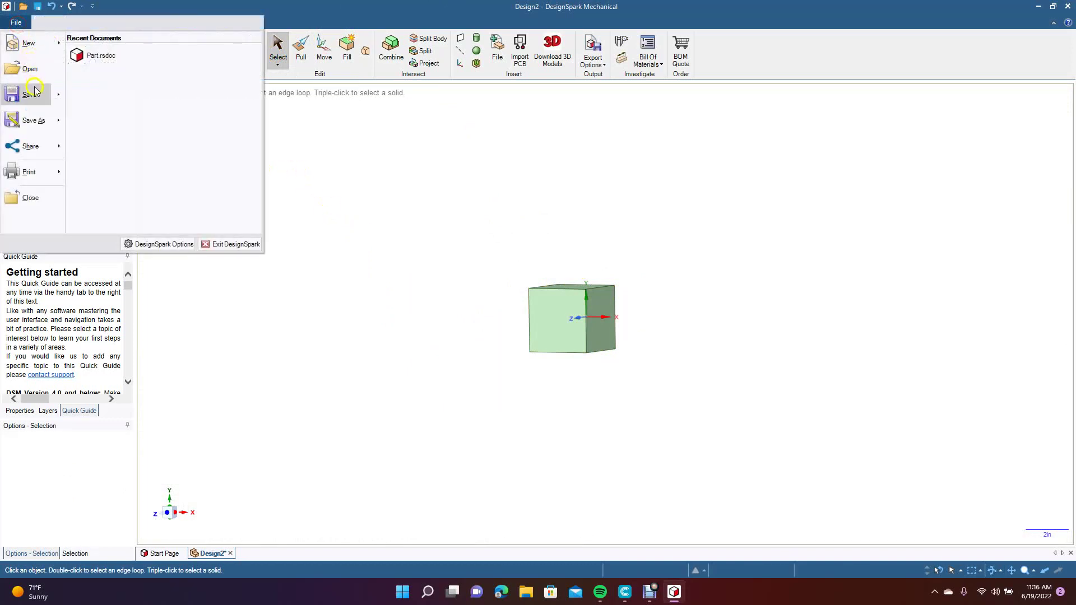
pyautogui.click(37, 121)
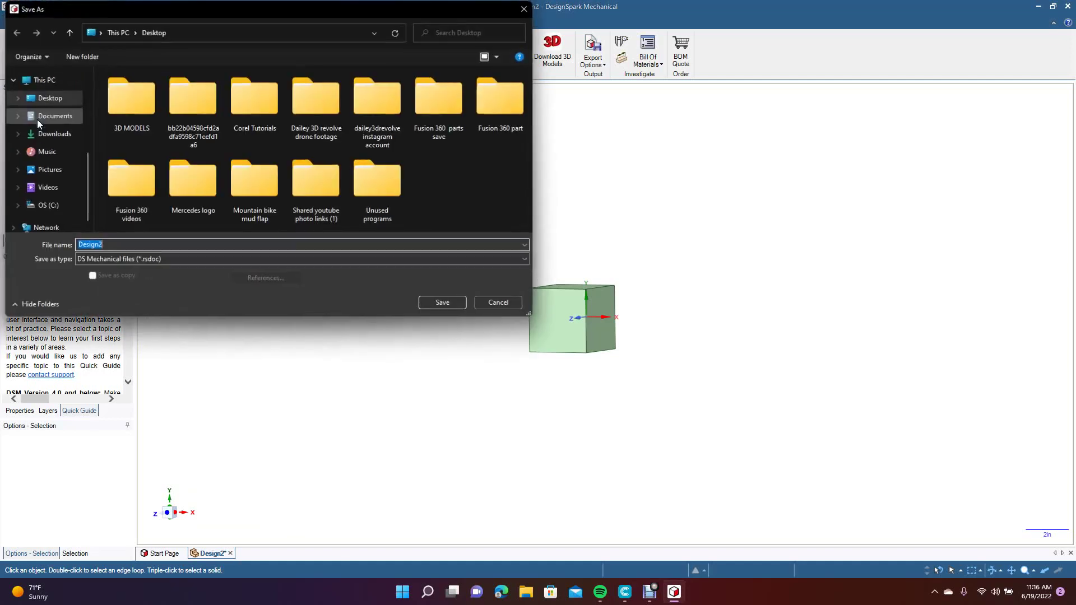
pyautogui.click(64, 99)
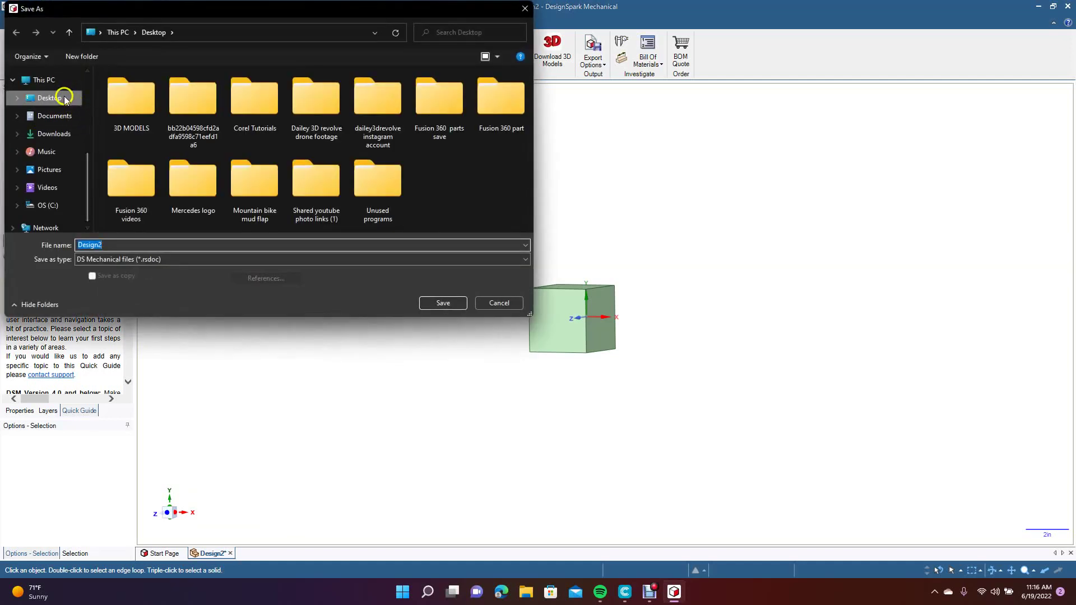
pyautogui.click(124, 243)
pyautogui.write('3 inch cube')
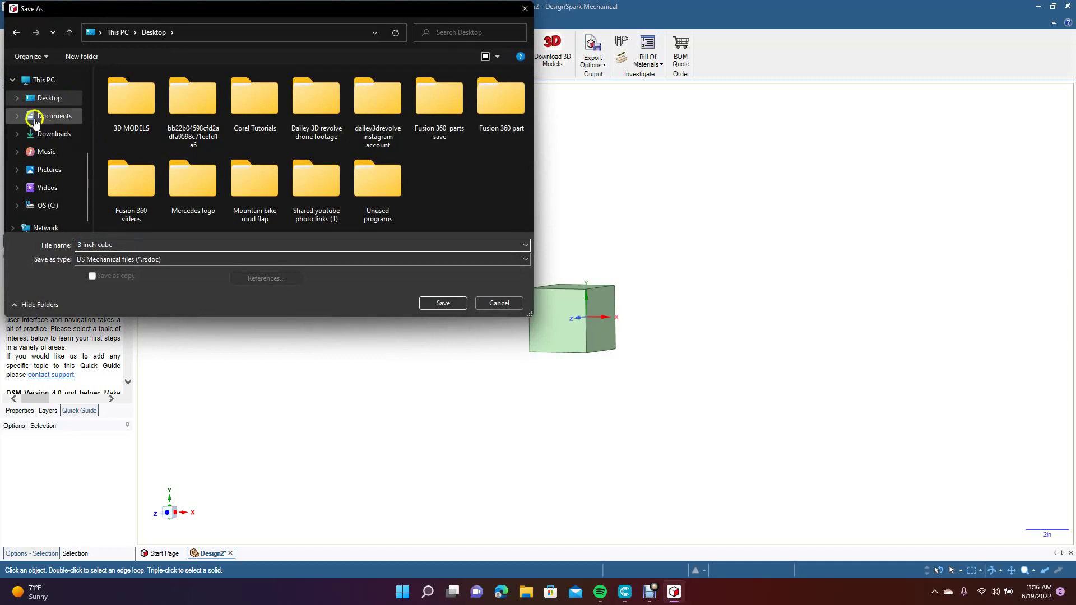
pyautogui.click(42, 99)
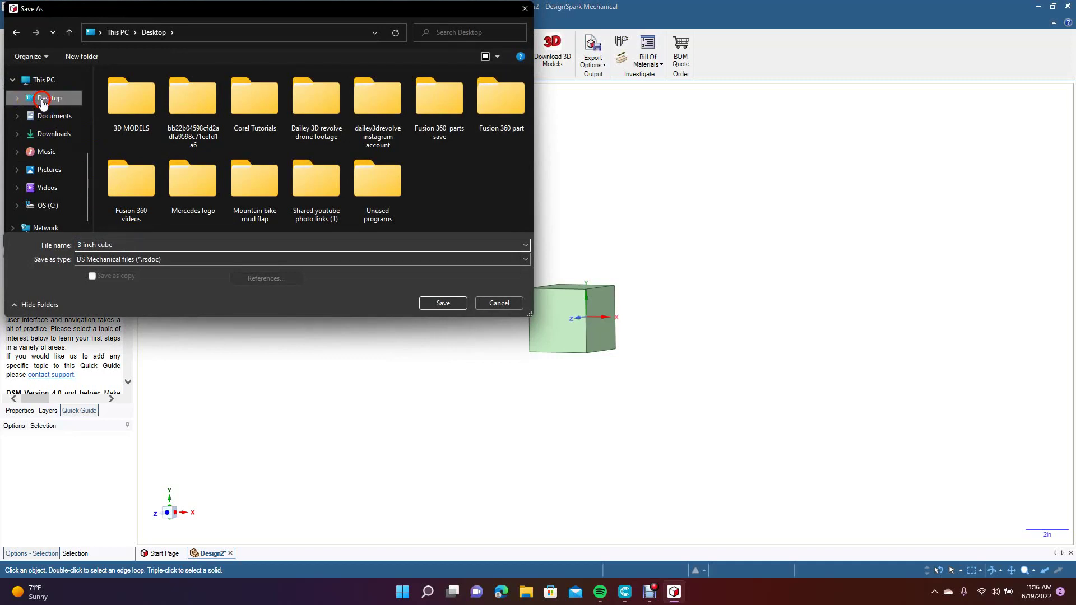
pyautogui.click(443, 303)
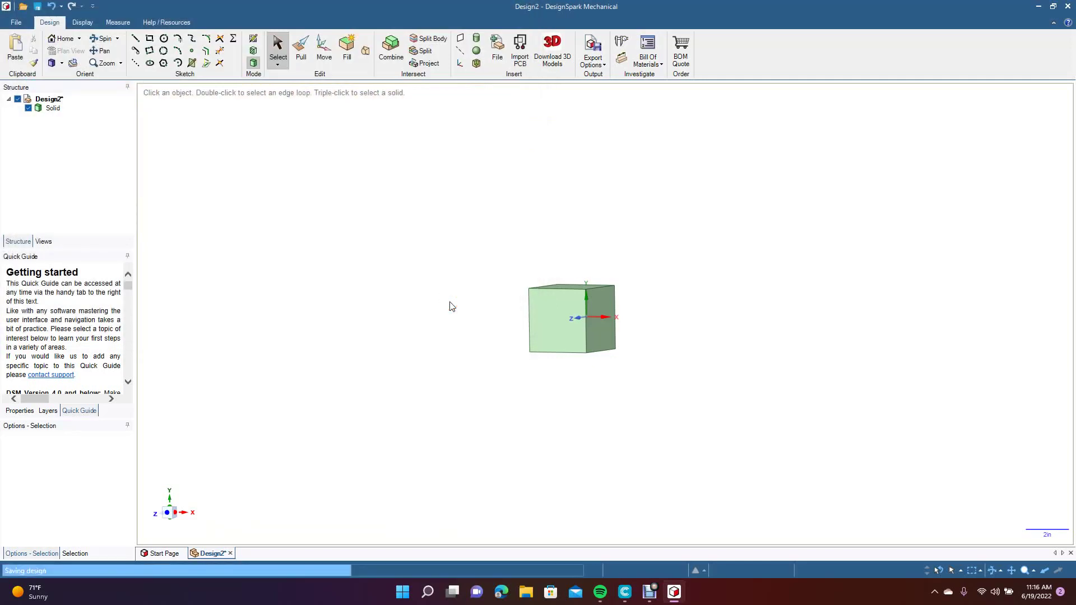
# Create a new blank design, Design3, and view it in plan view.
pyautogui.click(16, 22)
pyautogui.click(29, 45)
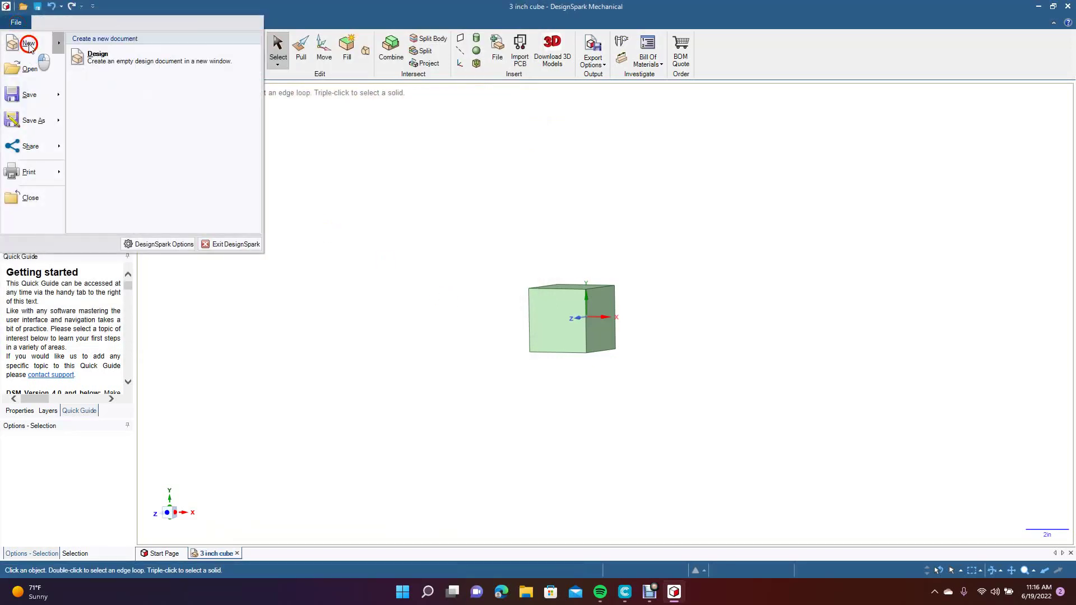
pyautogui.click(98, 58)
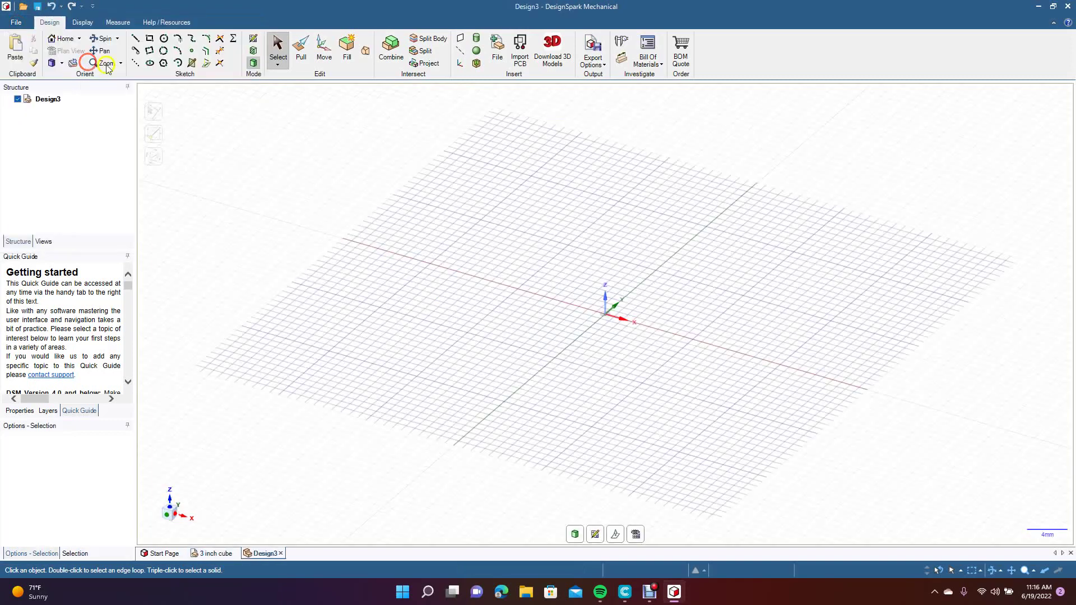
pyautogui.click(636, 535)
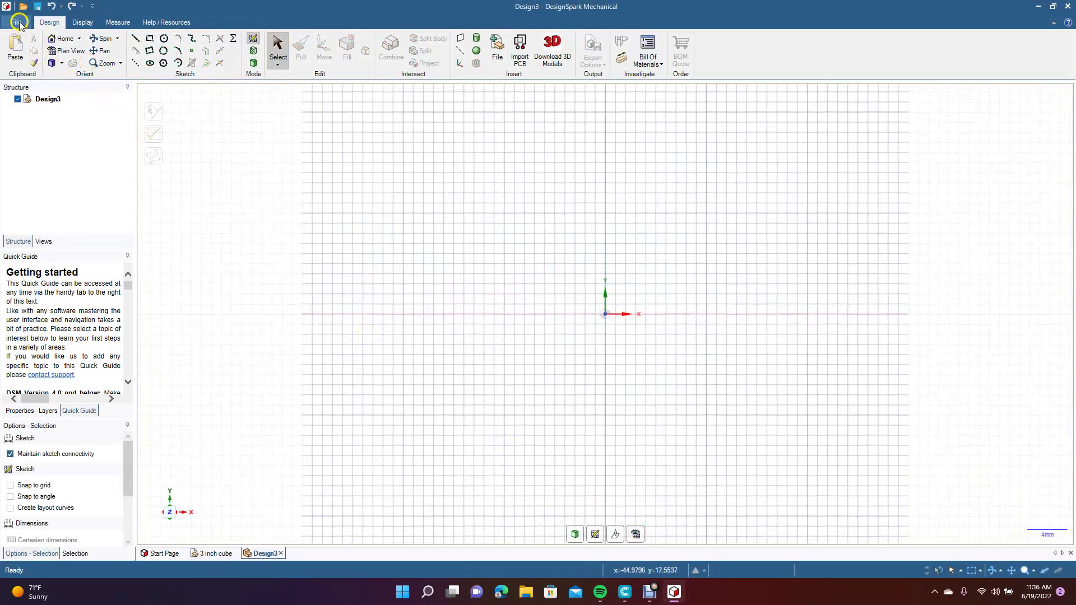
# Confirm in DesignSpark Options that the units are Metric millimetres.
pyautogui.click(17, 23)
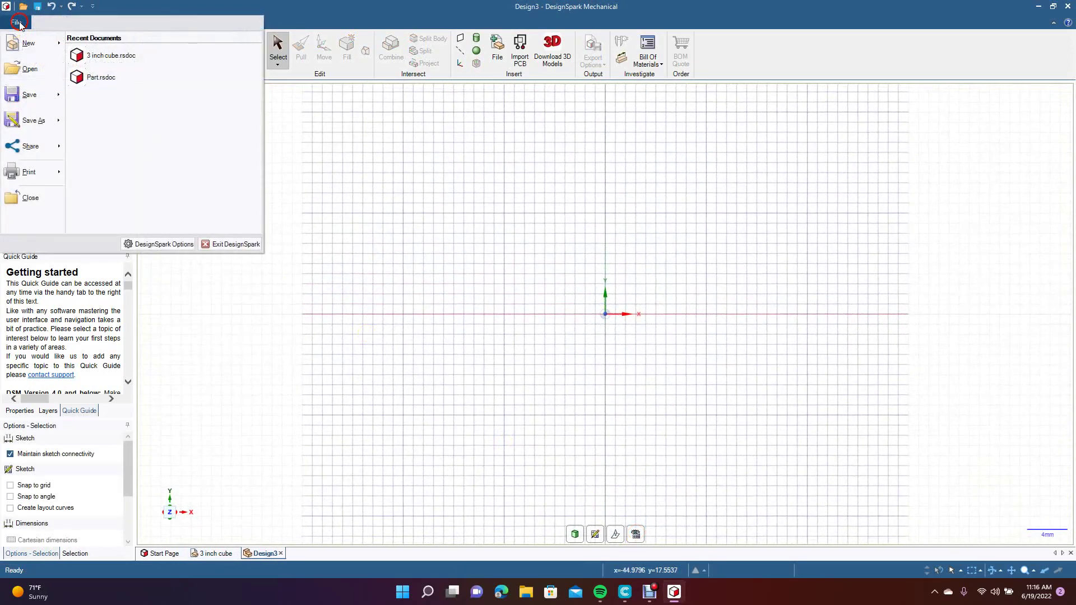
pyautogui.click(168, 245)
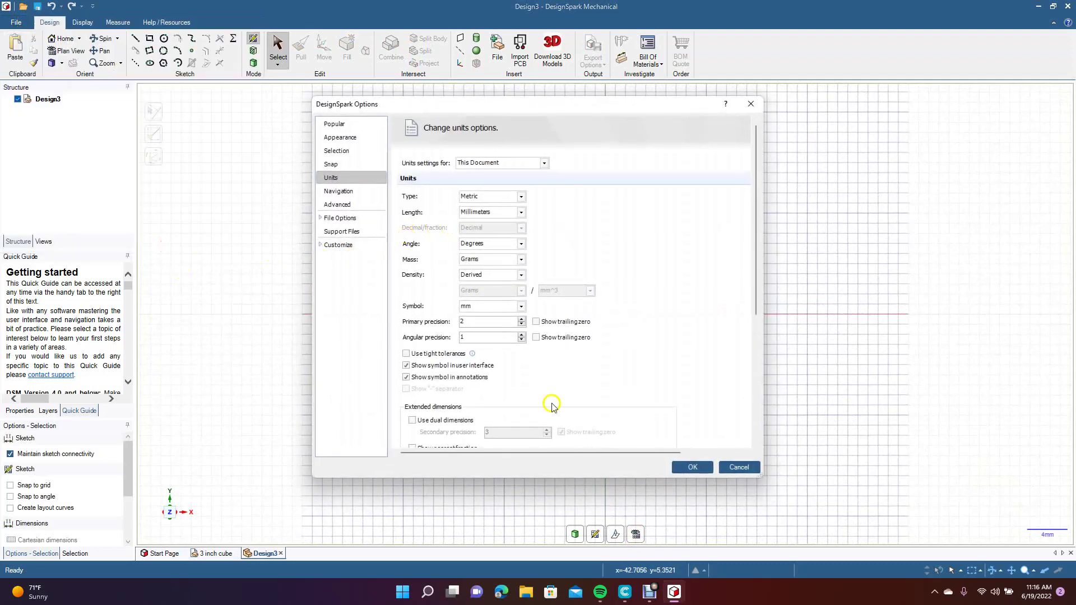
pyautogui.click(694, 467)
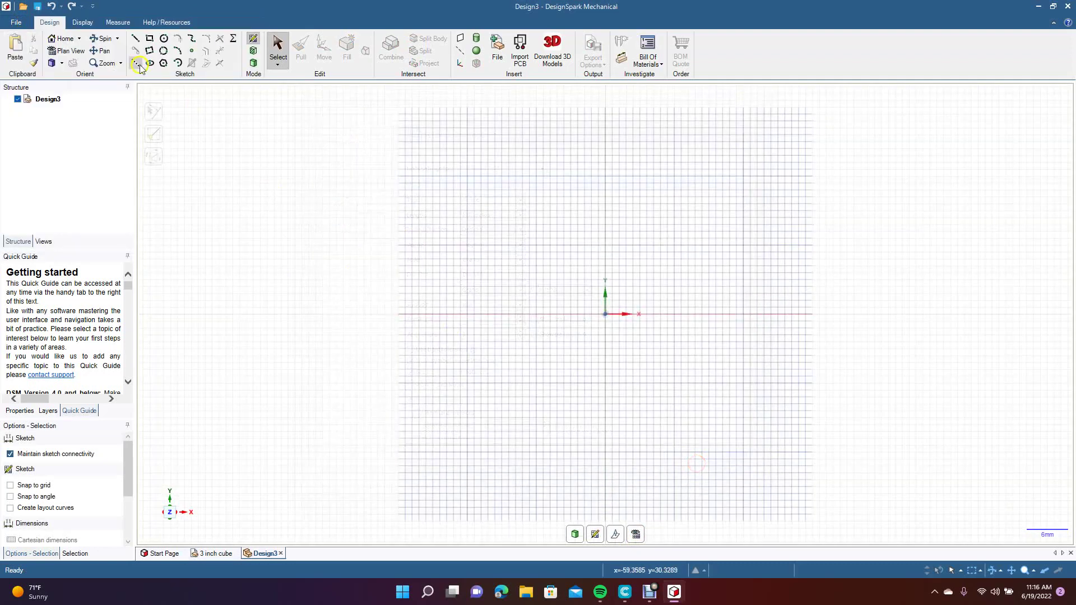
# Start a trial rectangle at the origin and undo it.
pyautogui.click(150, 39)
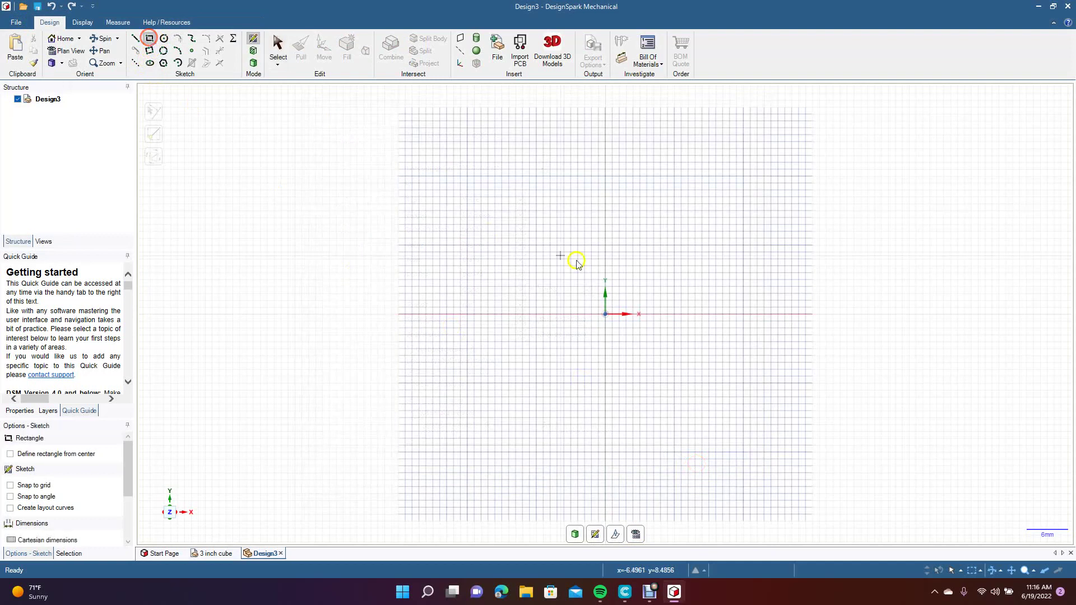
pyautogui.click(605, 314)
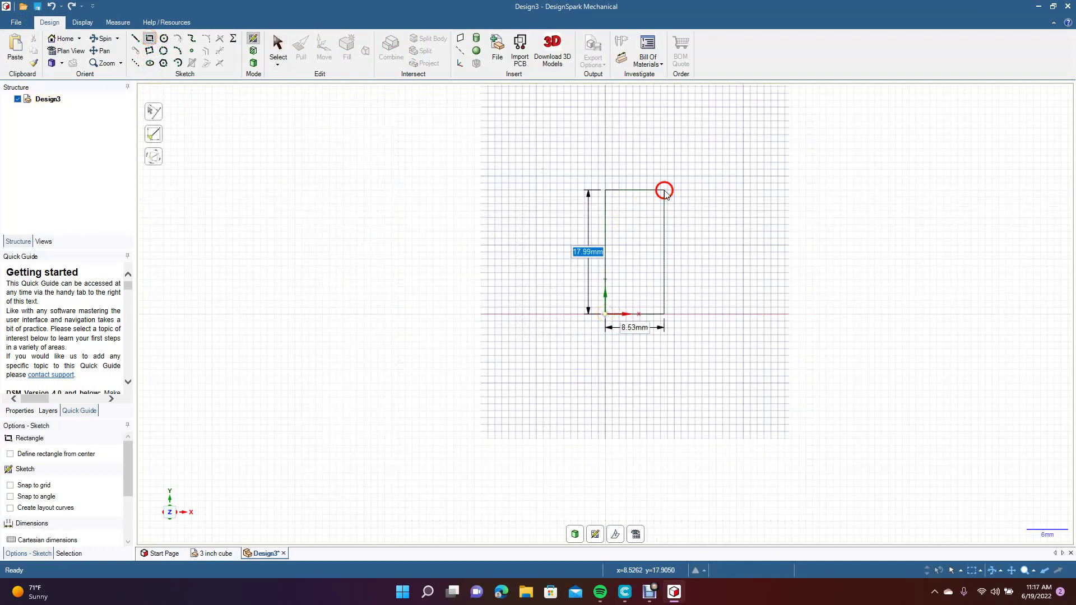
pyautogui.click(665, 189)
pyautogui.hotkey('ctrl', 'z')
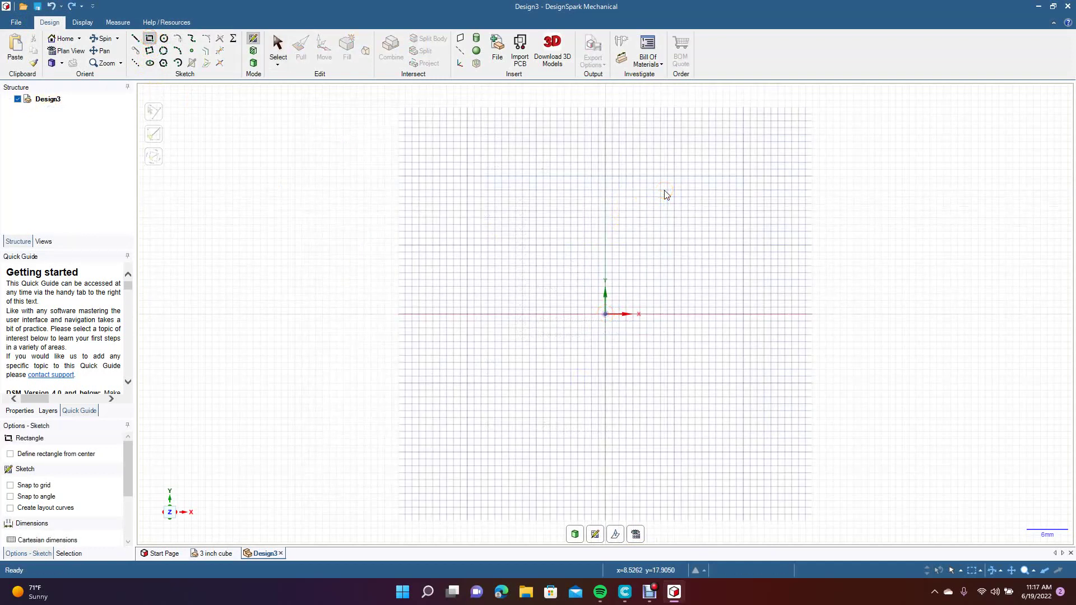
# Sketch a 100 mm by 100 mm square centred on the origin.
pyautogui.click(27, 453)
pyautogui.click(605, 313)
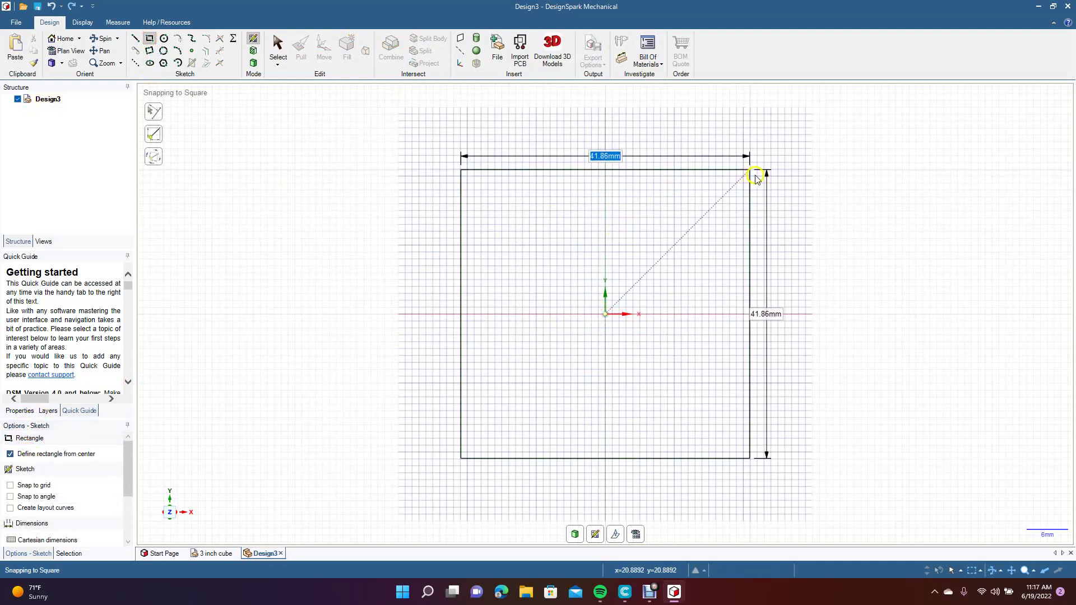
pyautogui.write('100')
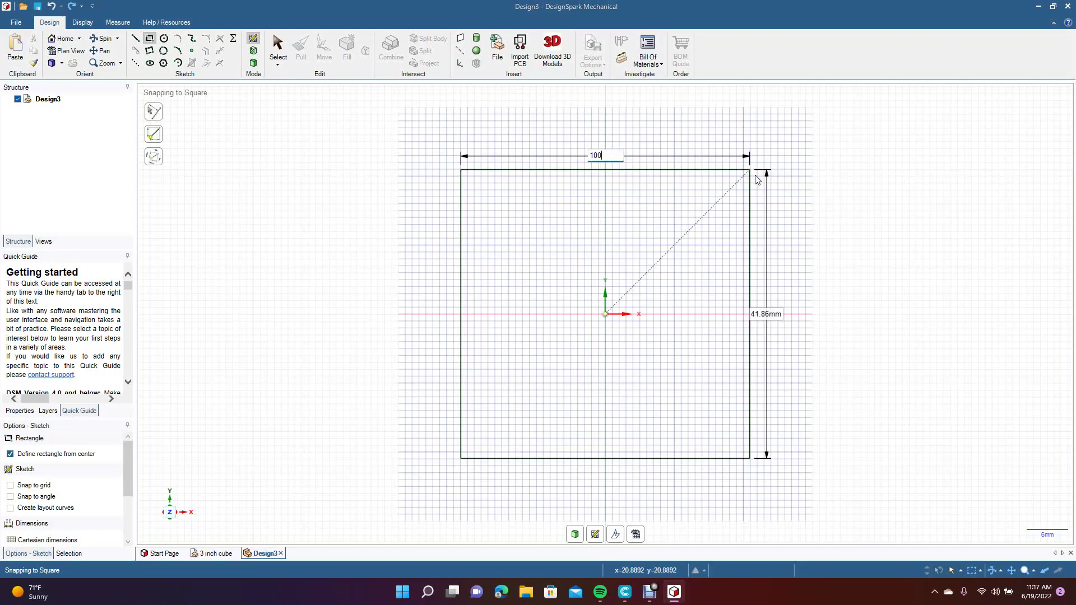
pyautogui.press('Tab')
pyautogui.write('100')
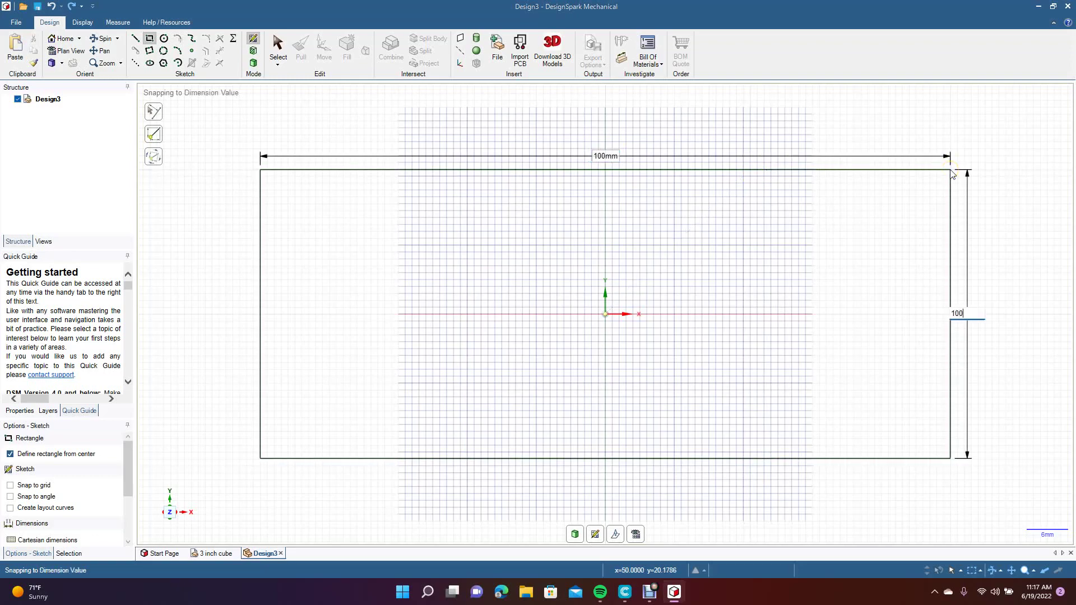
pyautogui.press('Return')
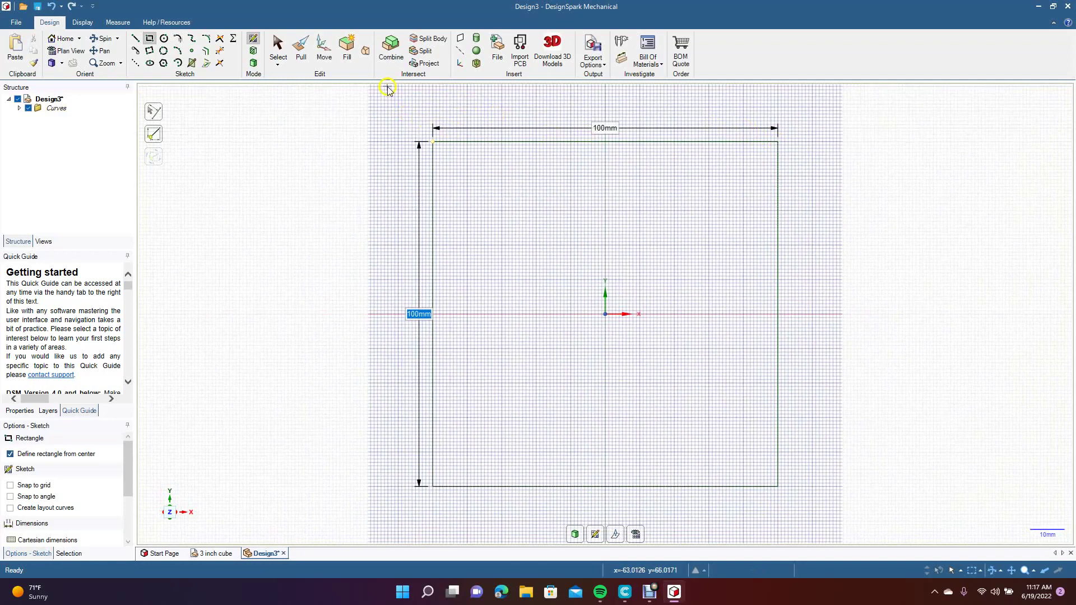
pyautogui.click(278, 48)
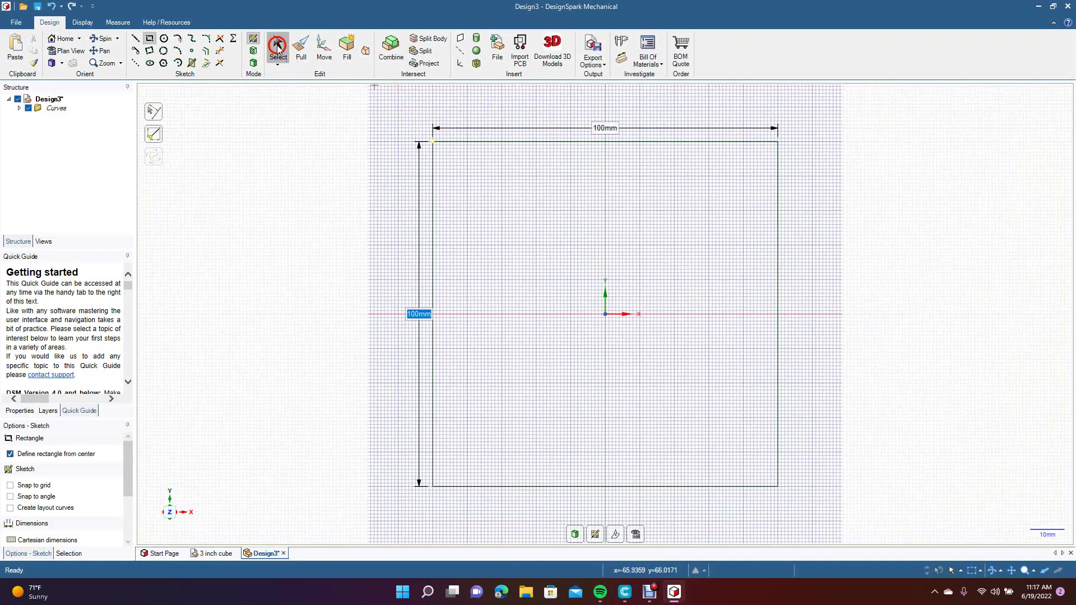
# Pull the square face 100 mm into a solid cube.
pyautogui.click(107, 39)
pyautogui.moveTo(362, 235); pyautogui.dragTo(317, 239)
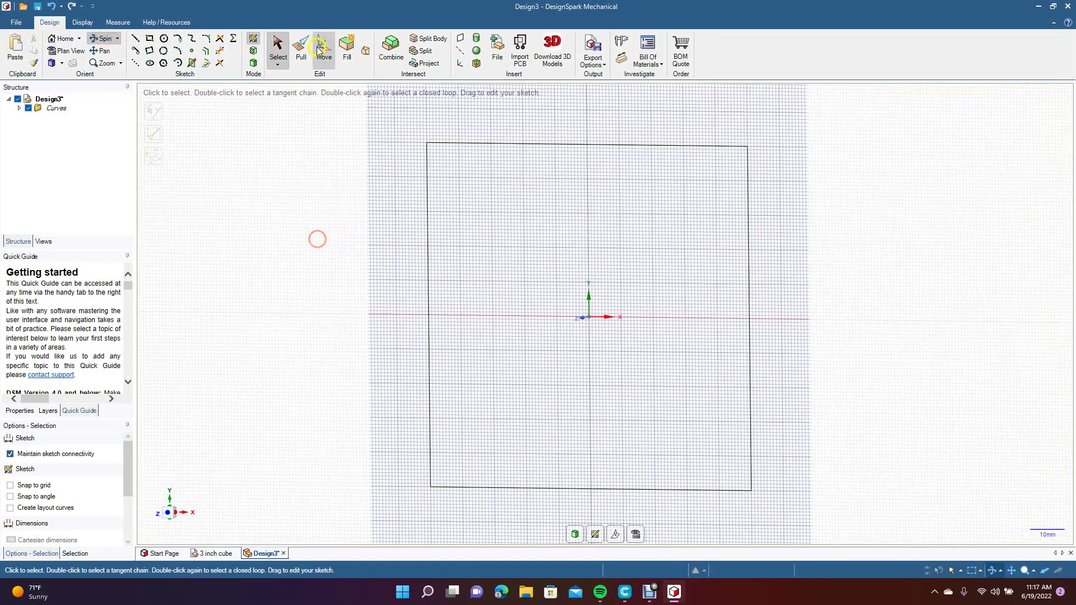
pyautogui.click(301, 48)
pyautogui.click(471, 247)
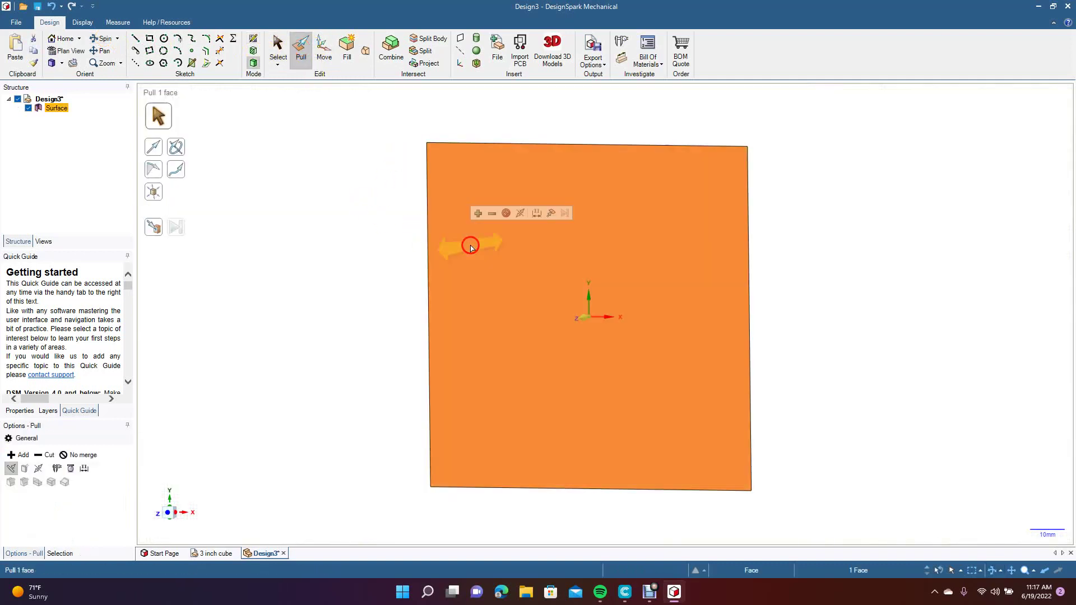
pyautogui.write('100')
pyautogui.press('Return')
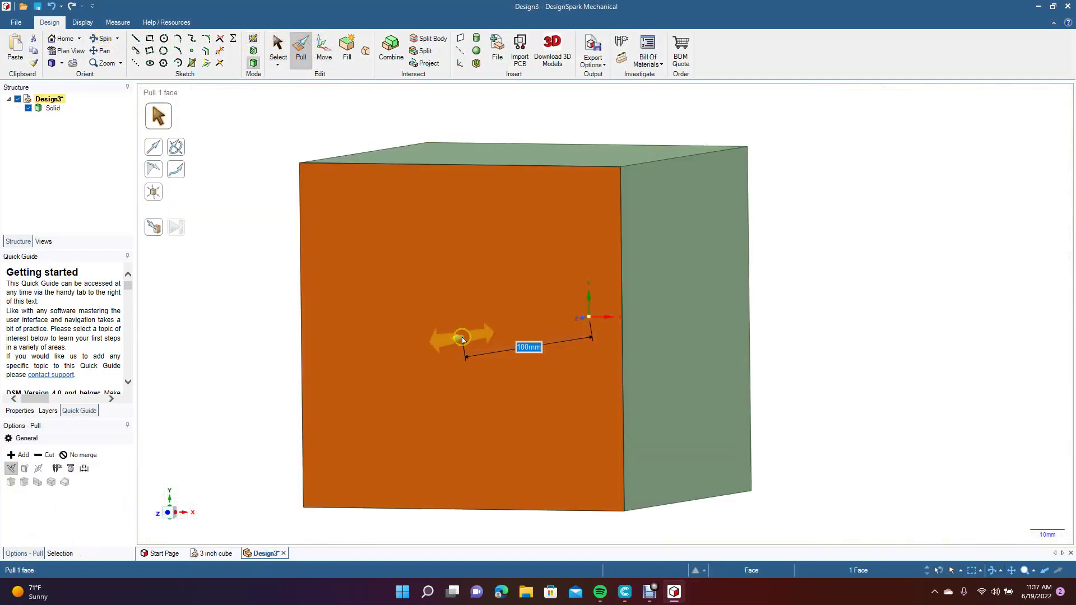
pyautogui.click(278, 45)
pyautogui.click(240, 331)
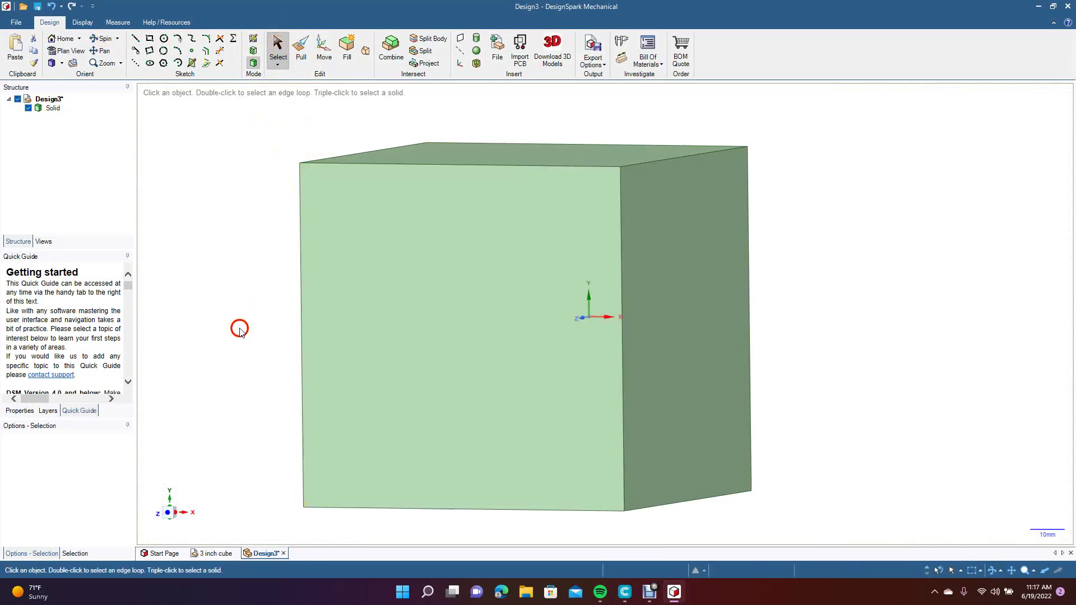
# Export the cube to the Desktop as the STL file '100 mm cube'.
pyautogui.click(12, 23)
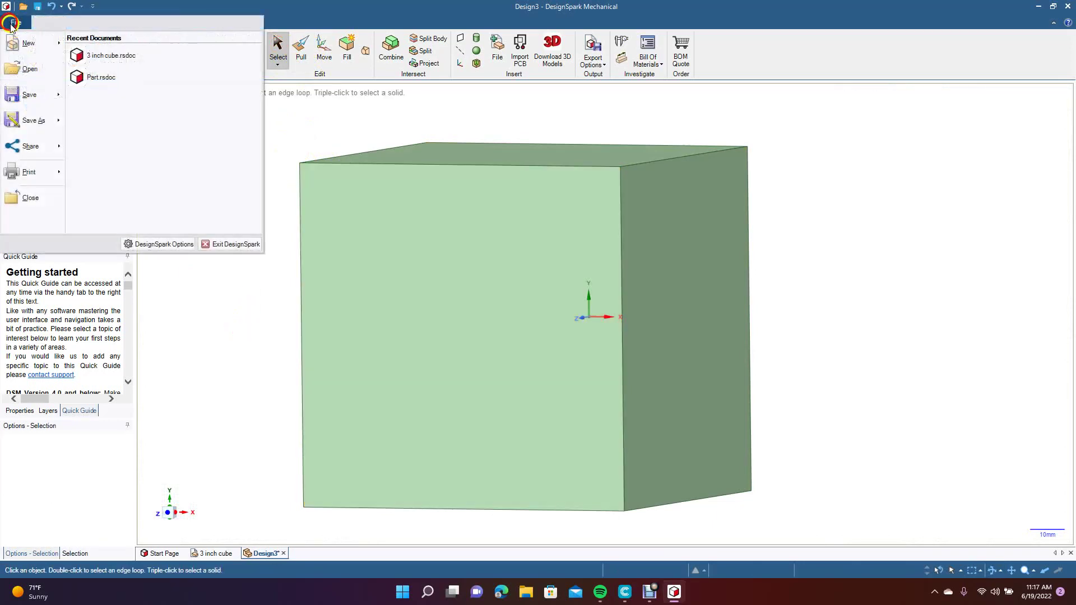
pyautogui.click(39, 115)
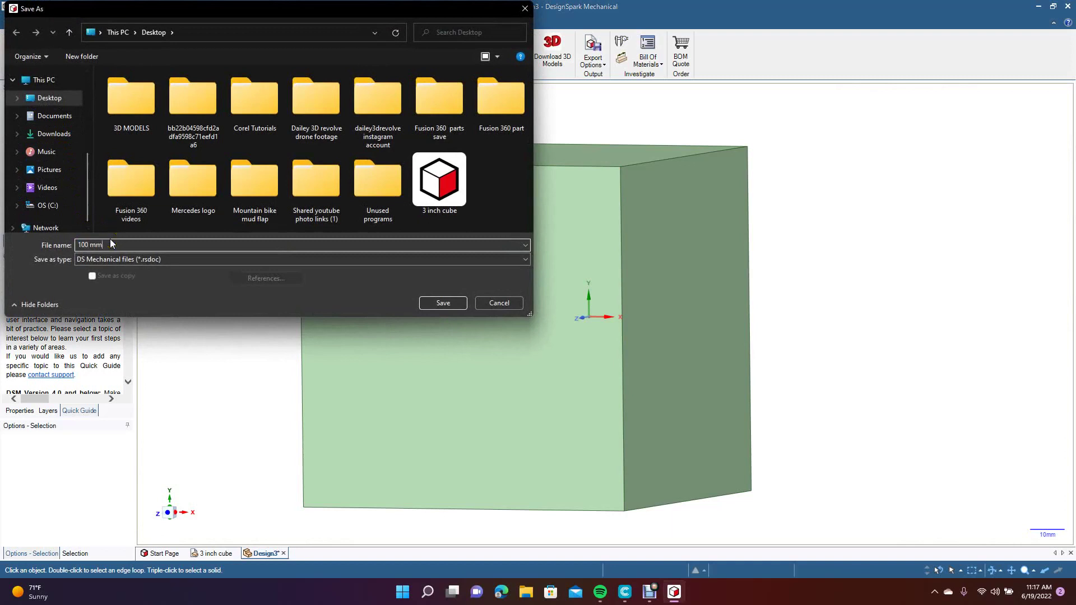
pyautogui.write('100 mm cube')
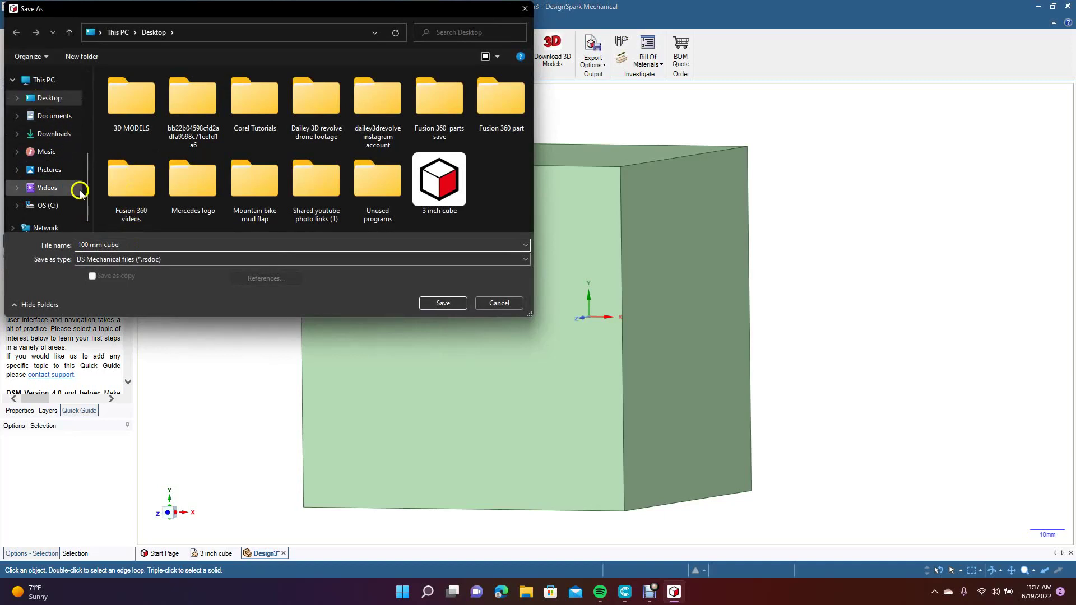
pyautogui.click(113, 260)
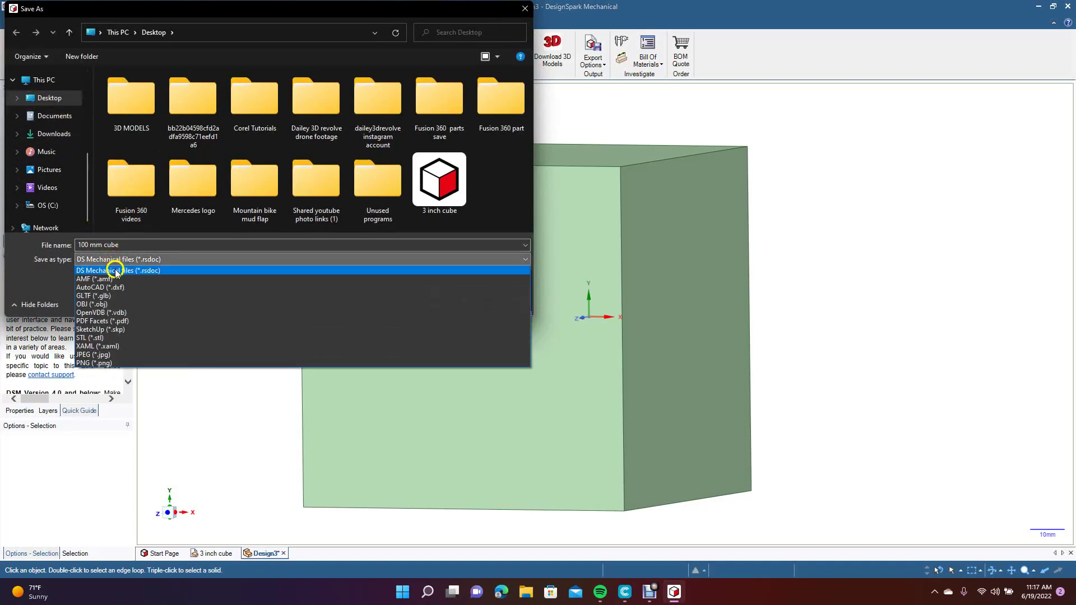
pyautogui.click(104, 338)
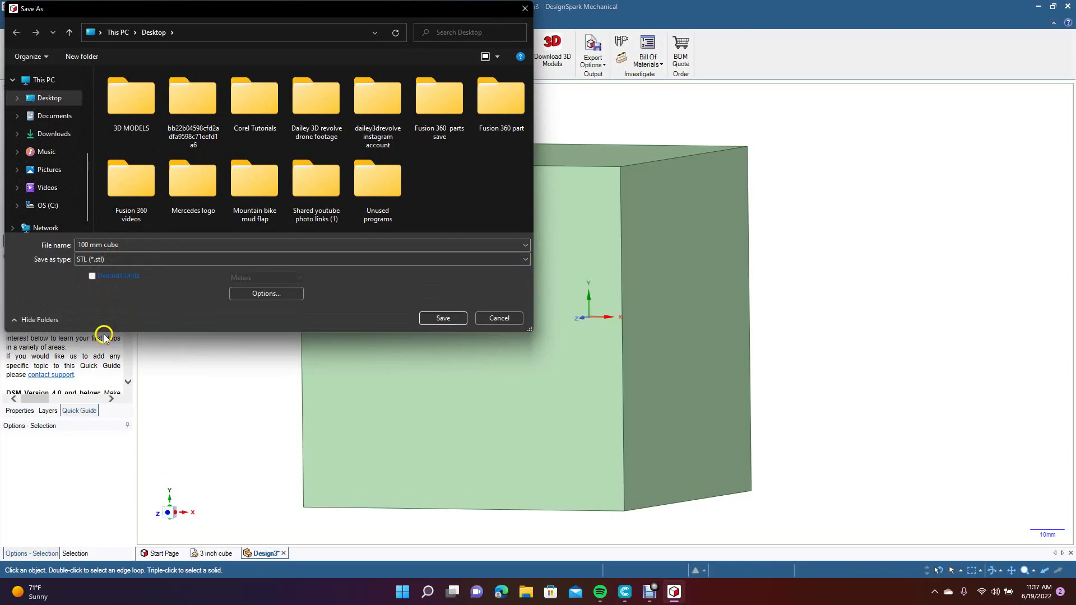
pyautogui.click(51, 100)
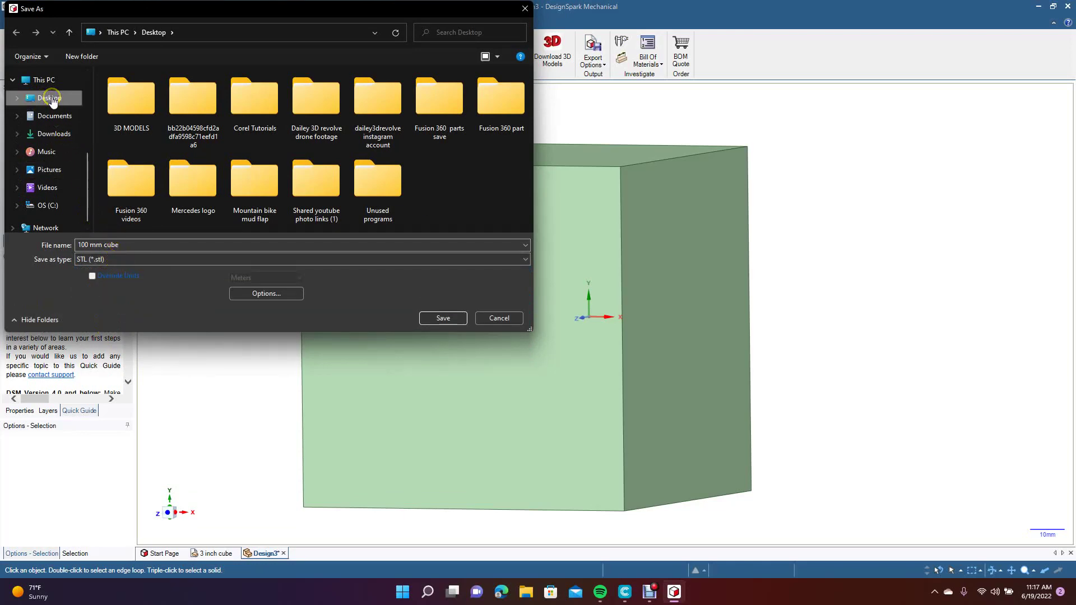
pyautogui.click(449, 318)
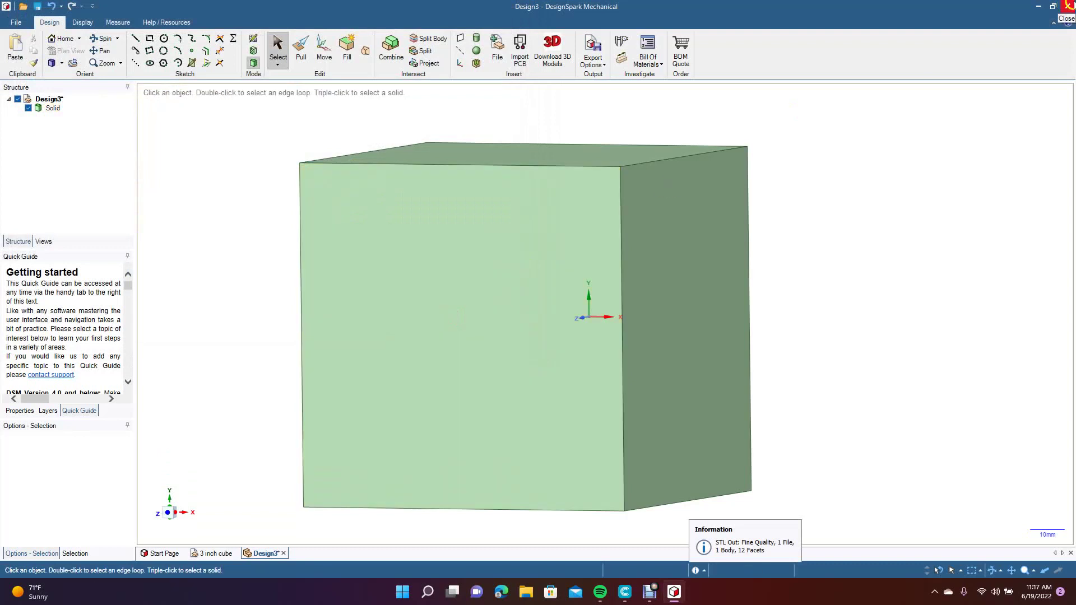
# Close DesignSpark Mechanical without saving changes to Design3.
pyautogui.click(1068, 8)
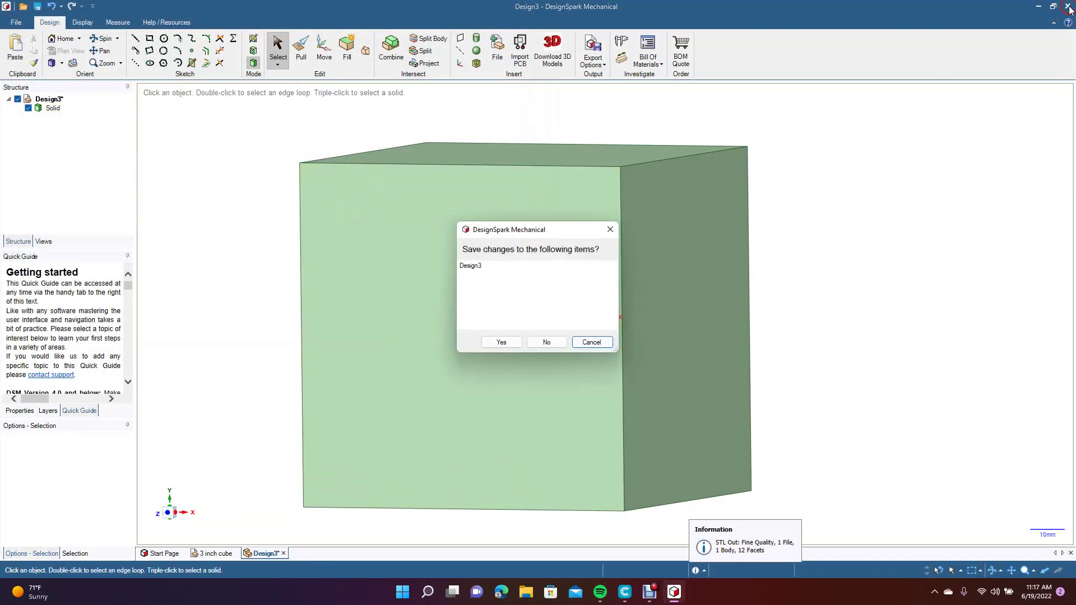
pyautogui.click(547, 343)
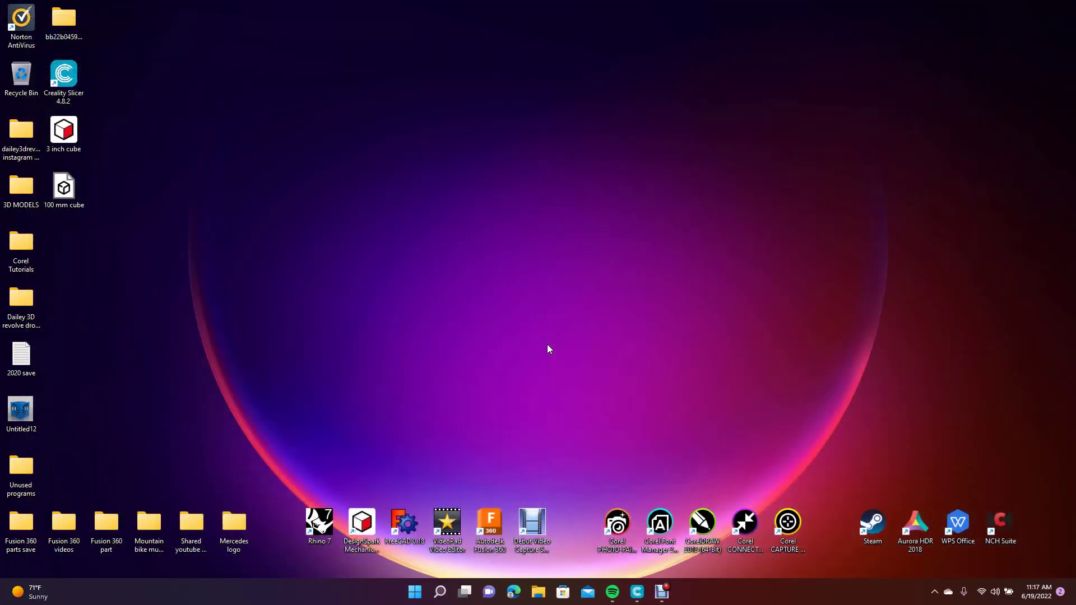
pyautogui.click(161, 283)
# Open the '3 inch cube' design from the desktop in DesignSpark Mechanical.
pyautogui.doubleClick(72, 138)
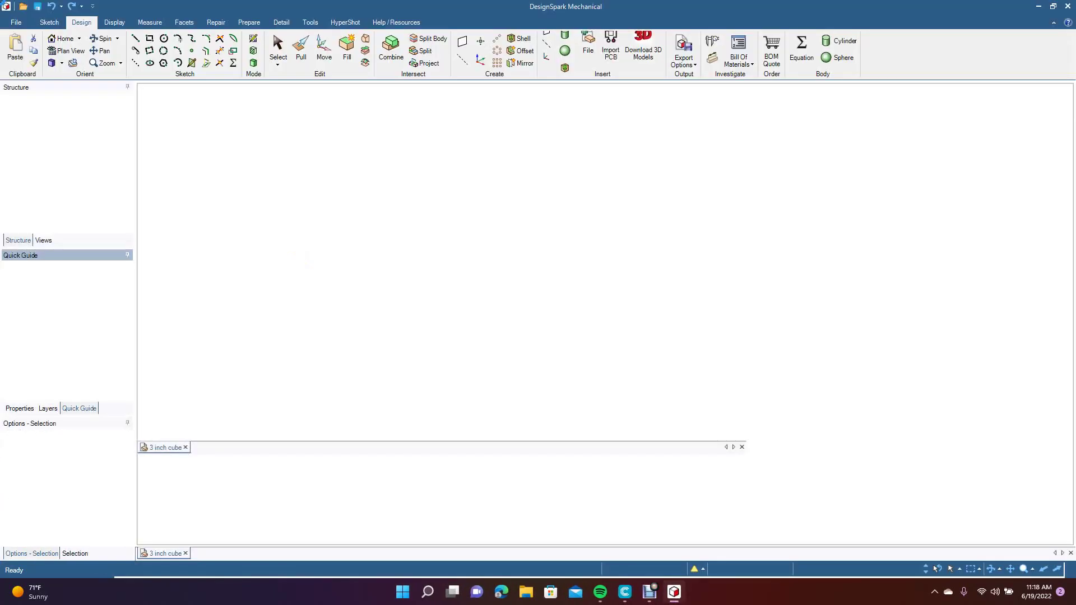
# Reopen the 3 inch cube document from Recent Documents and switch to it.
pyautogui.click(15, 23)
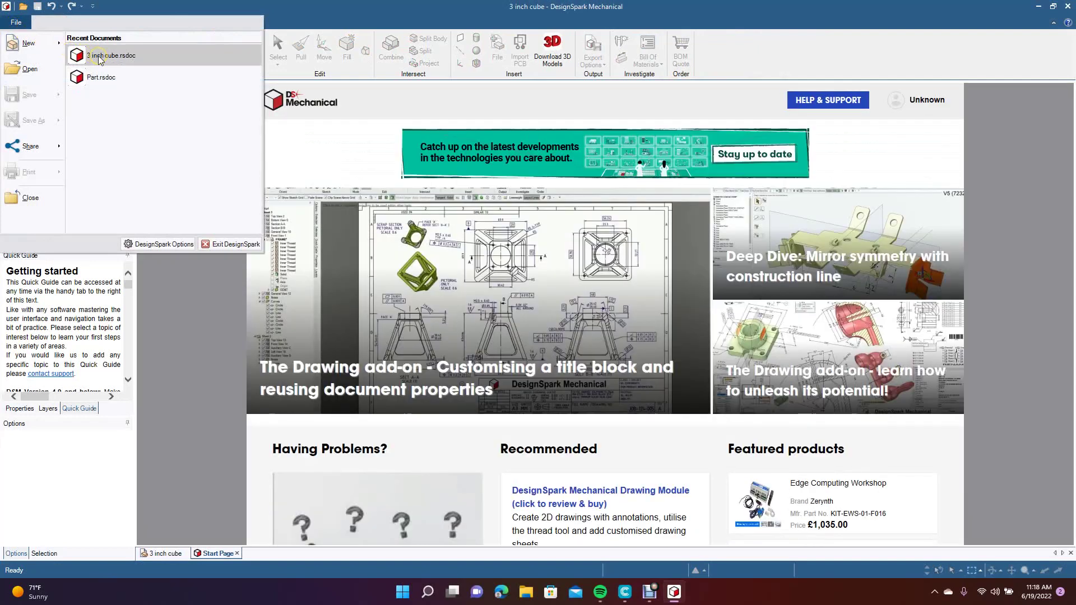
pyautogui.click(102, 57)
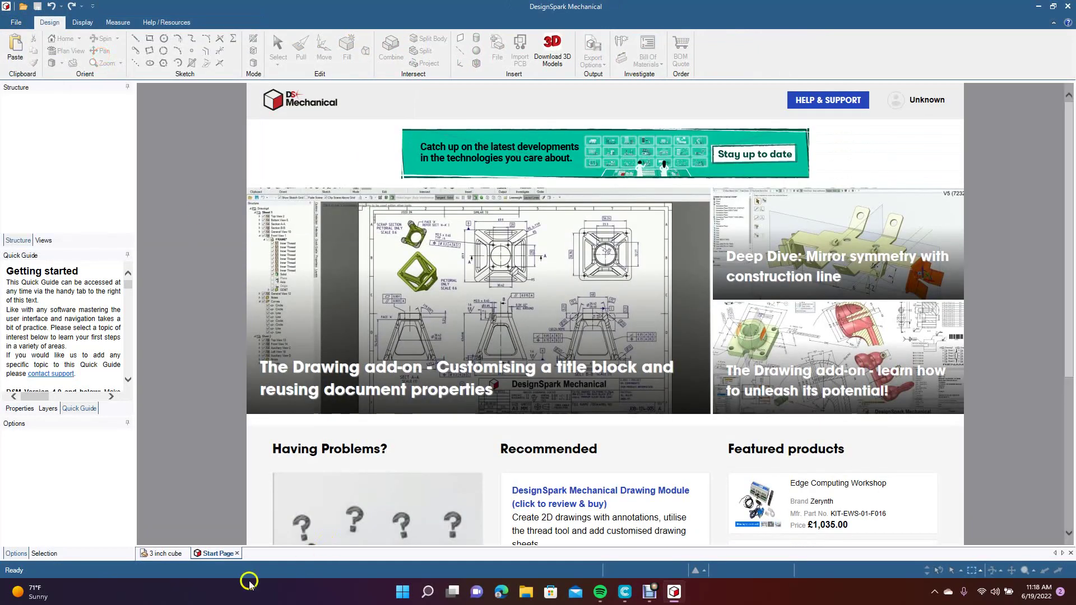
pyautogui.click(168, 553)
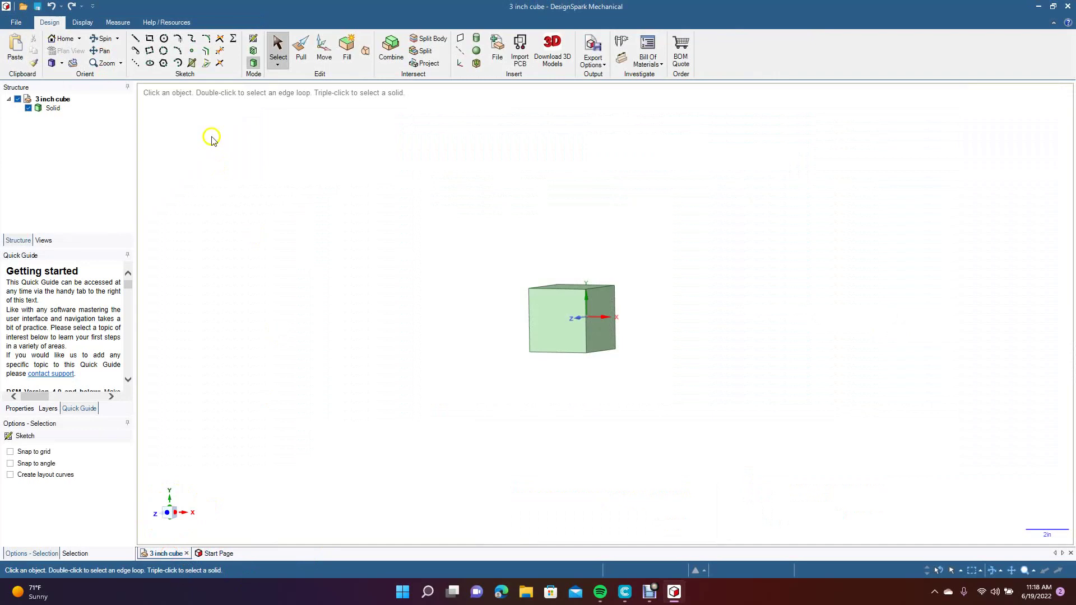
# Save the 3 inch cube as an STL file on the Desktop, then close DesignSpark Mechanical.
pyautogui.click(16, 23)
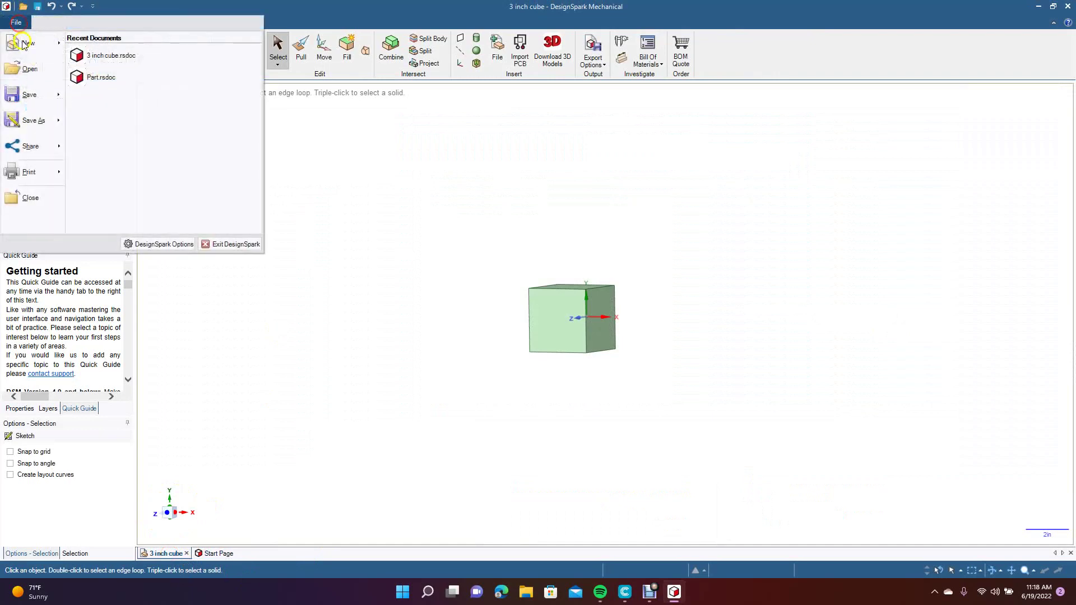
pyautogui.click(35, 121)
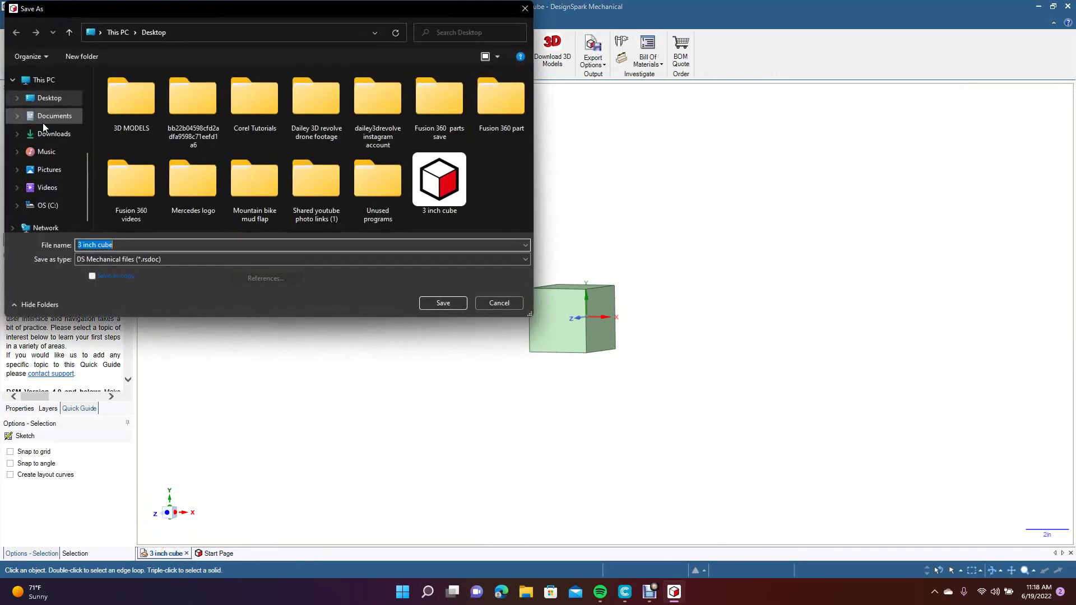
pyautogui.click(120, 258)
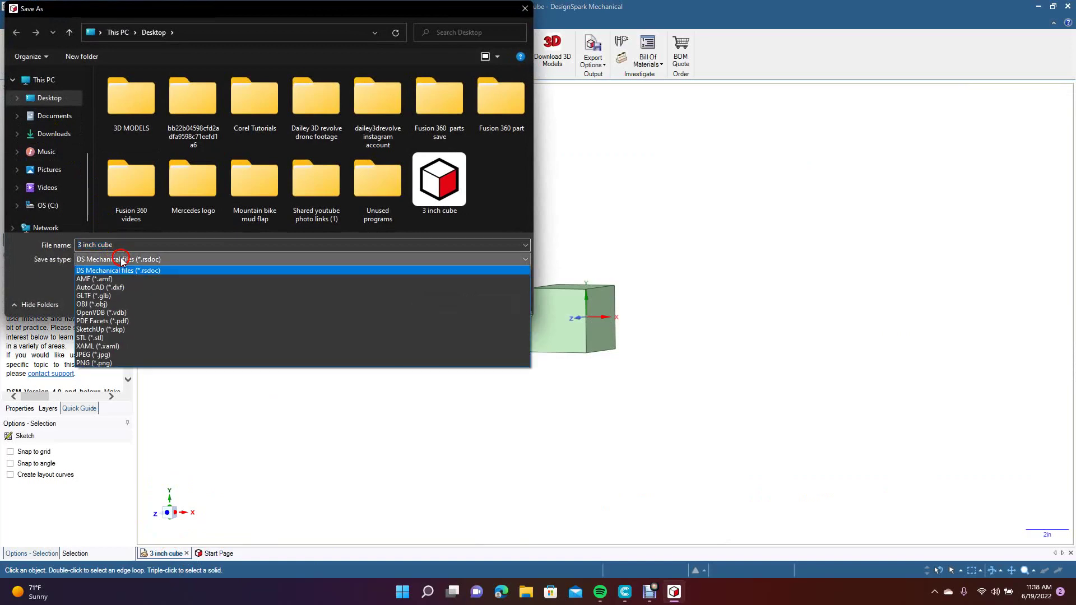
pyautogui.click(95, 338)
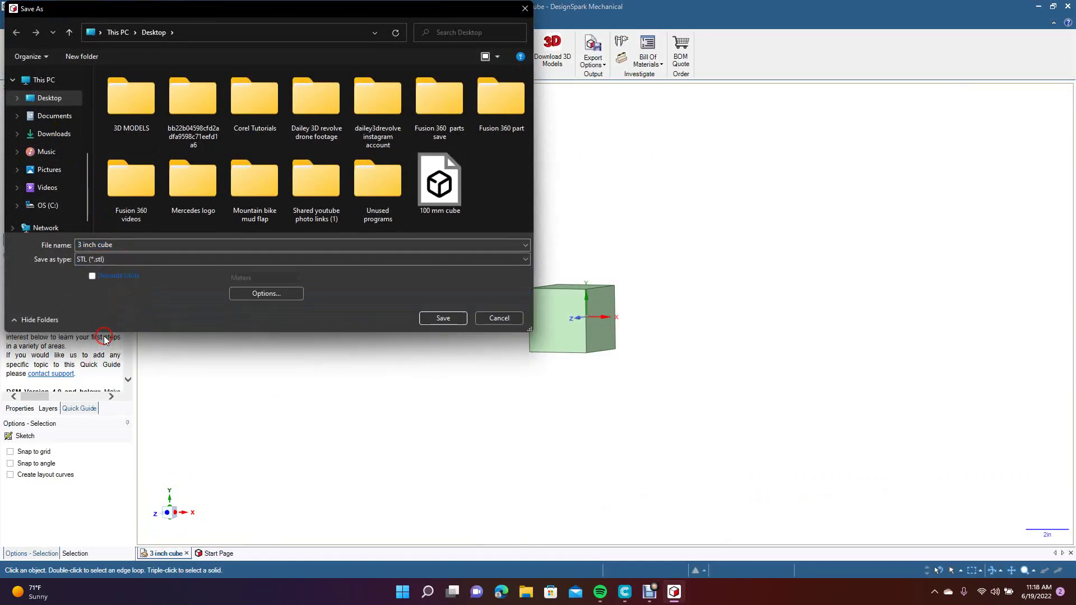
pyautogui.click(445, 317)
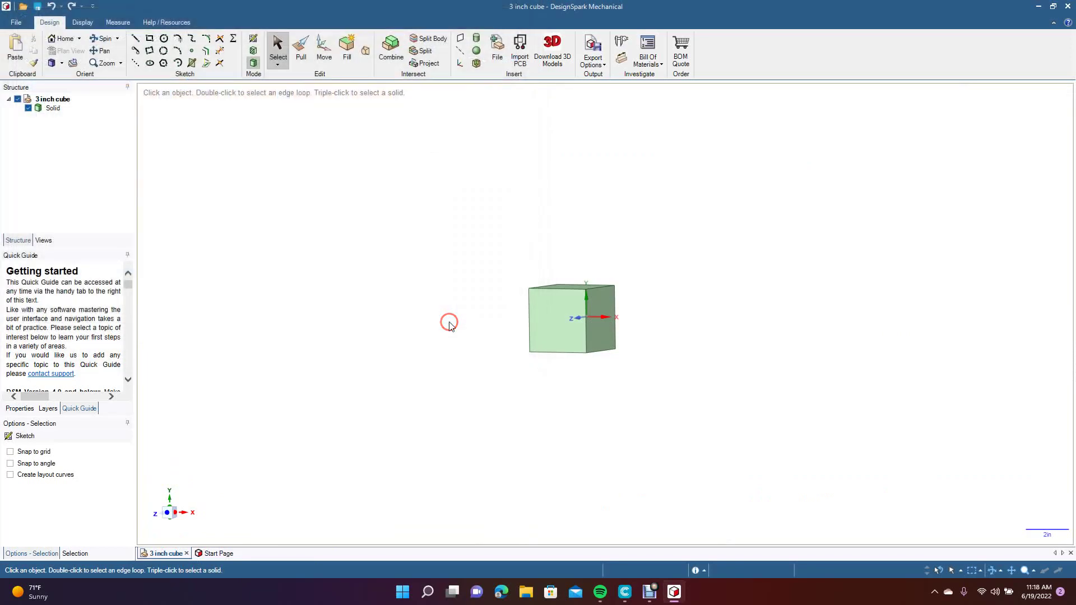
pyautogui.click(1067, 7)
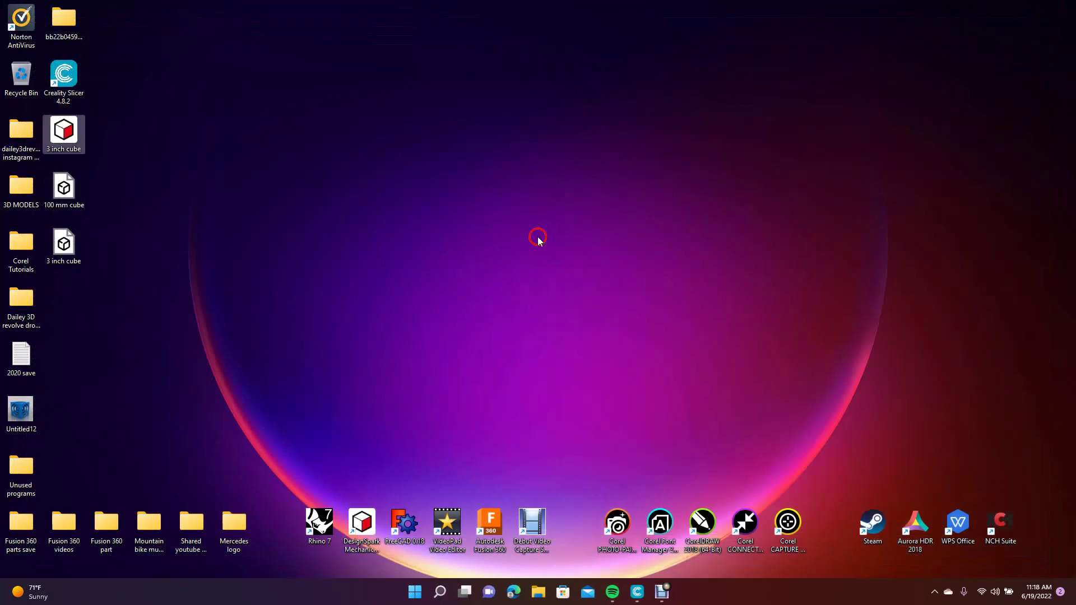
# Launch Creality Slicer 4.8 from its desktop shortcut.
pyautogui.click(72, 77)
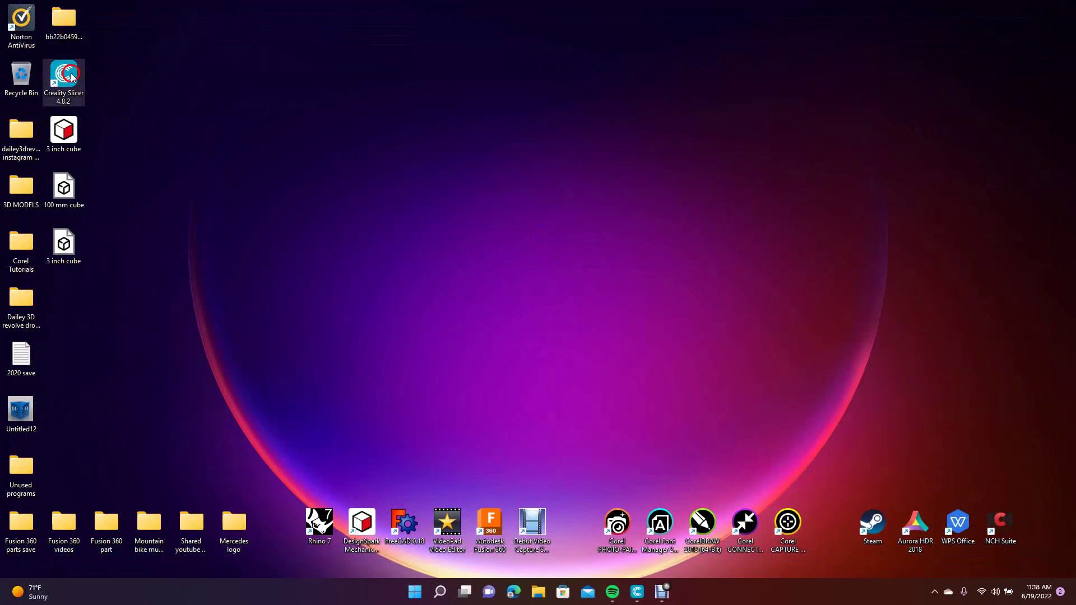
pyautogui.doubleClick(71, 77)
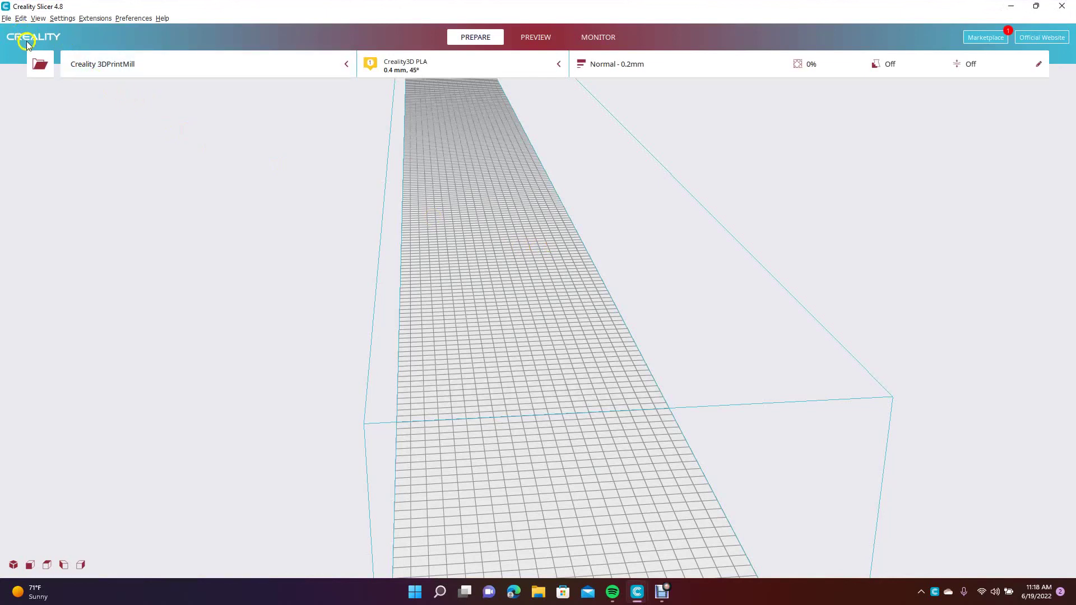
pyautogui.click(8, 20)
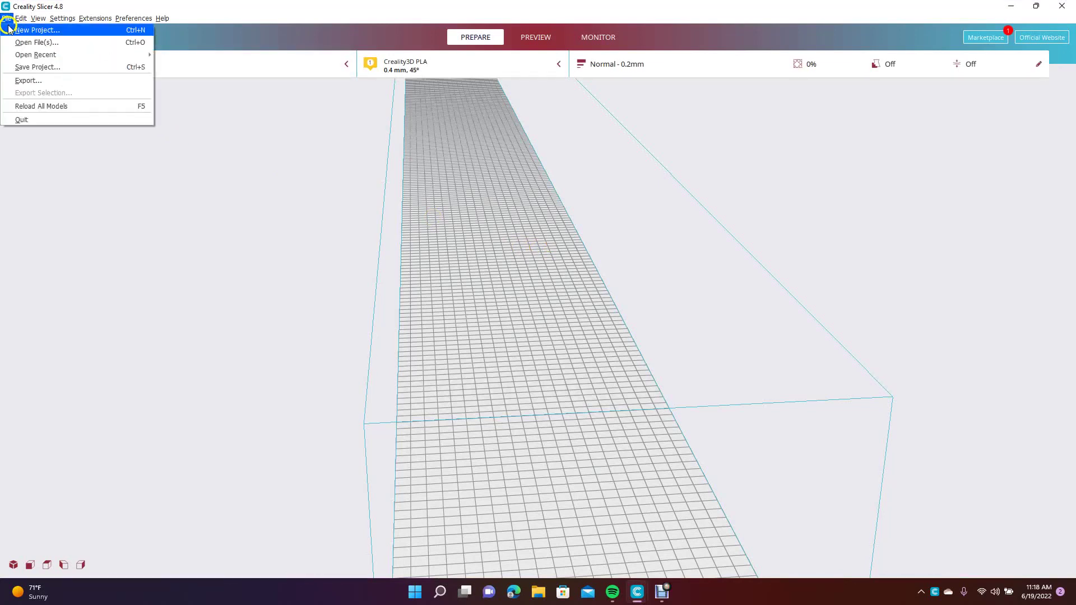
pyautogui.click(32, 42)
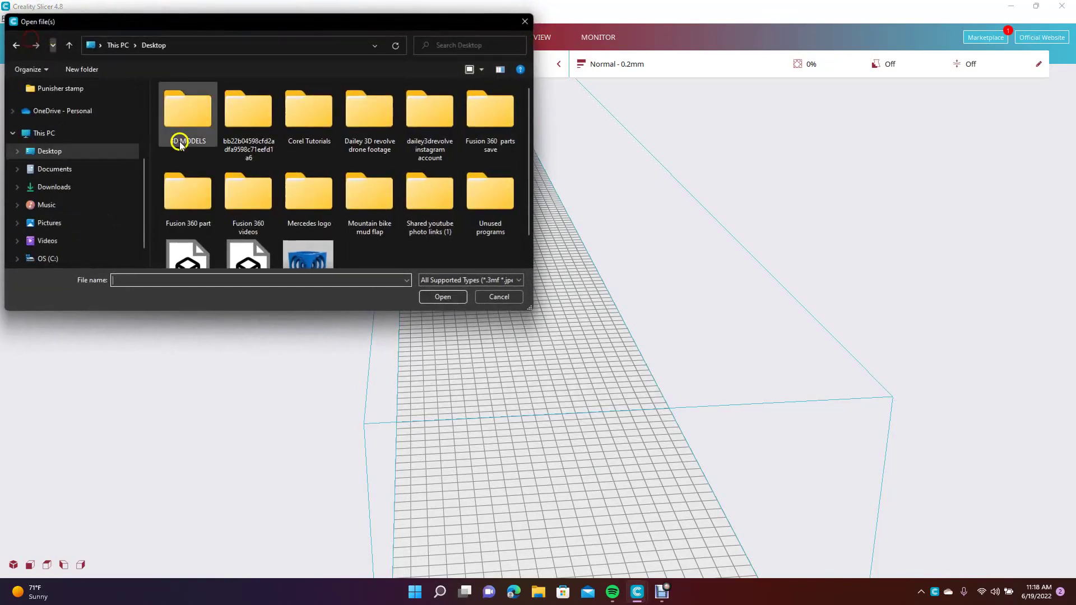
pyautogui.moveTo(528, 176); pyautogui.dragTo(523, 223)
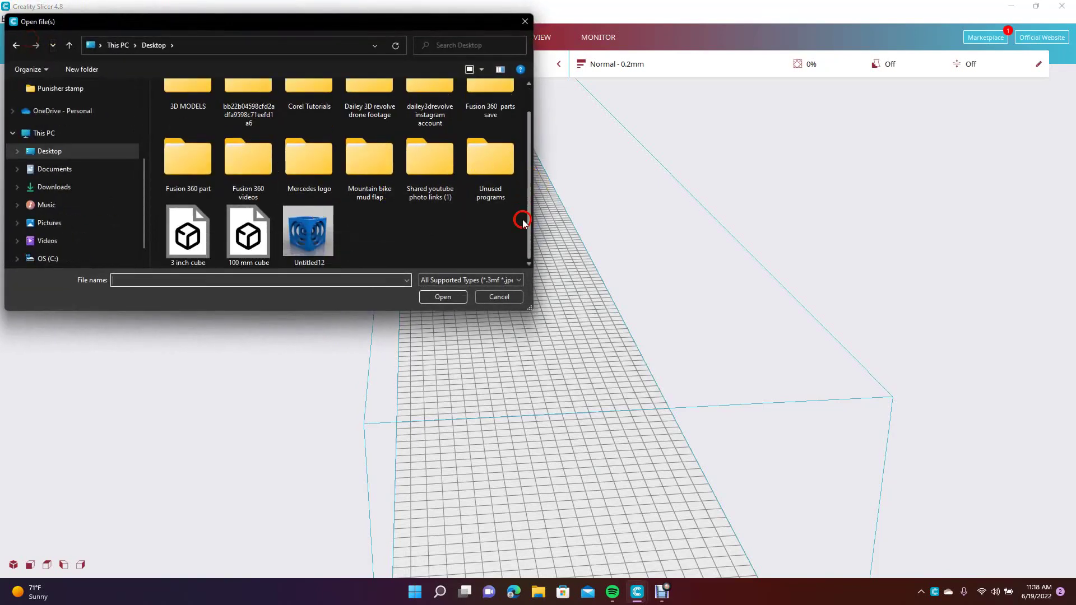
pyautogui.doubleClick(253, 240)
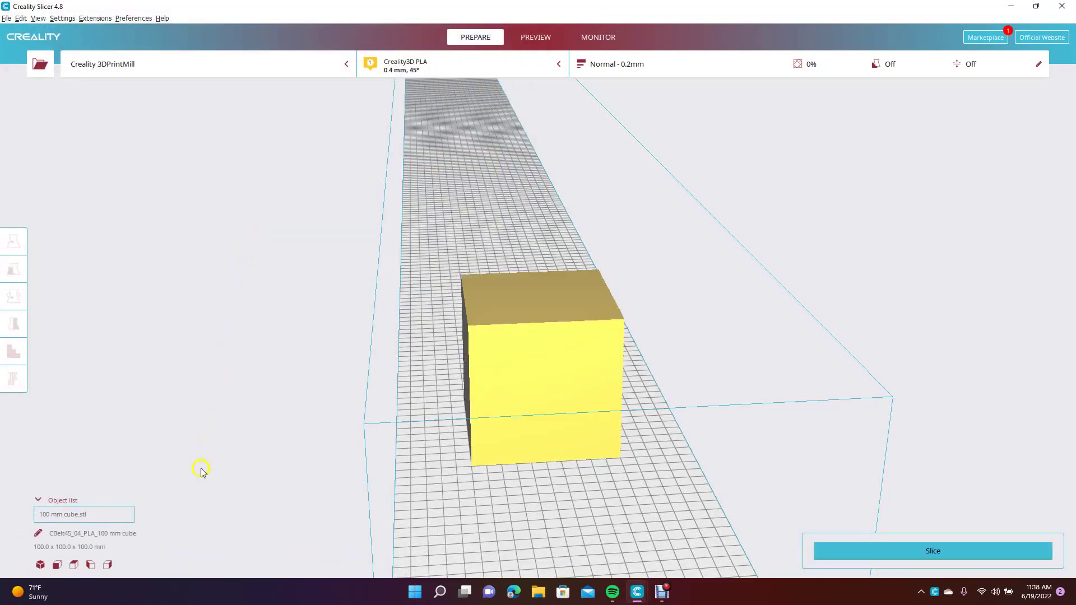
pyautogui.click(87, 509)
pyautogui.click(561, 359)
pyautogui.press('Delete')
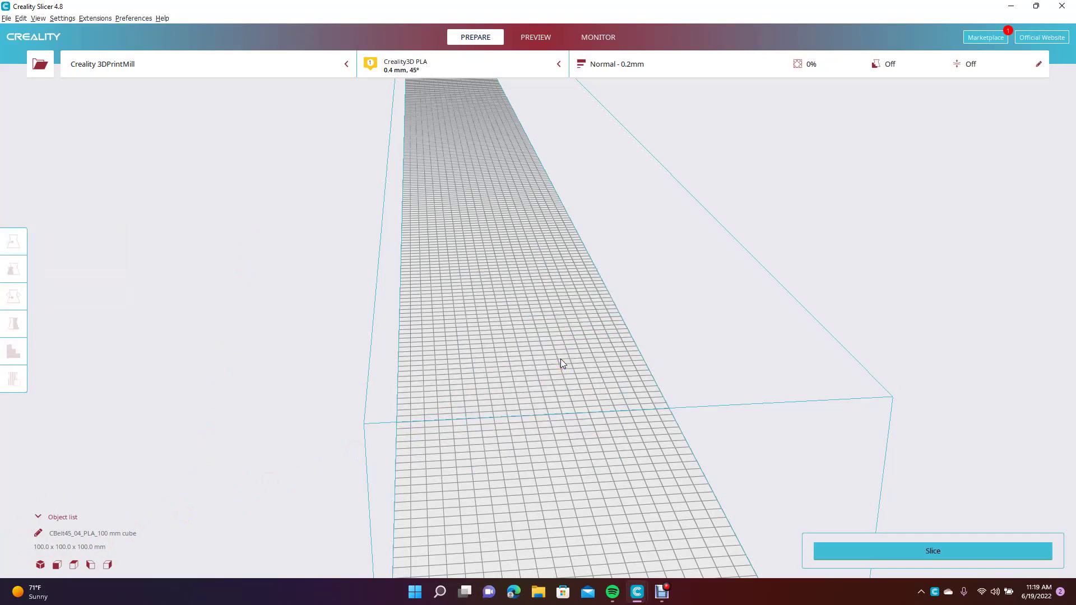
# Import '3 inch cube' STL from the Desktop onto the build plate.
pyautogui.click(6, 20)
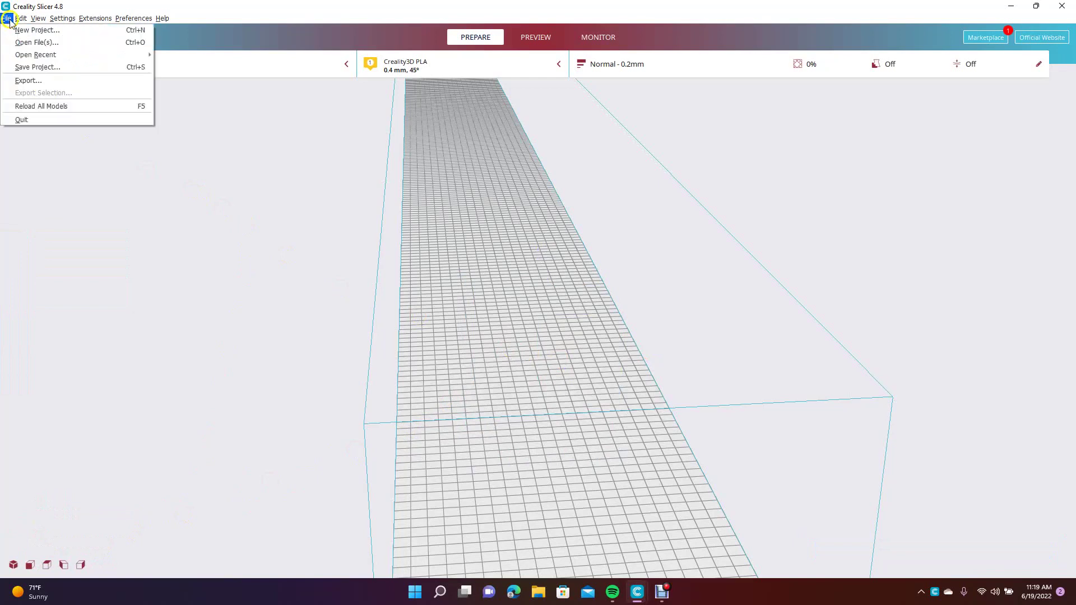
pyautogui.click(26, 43)
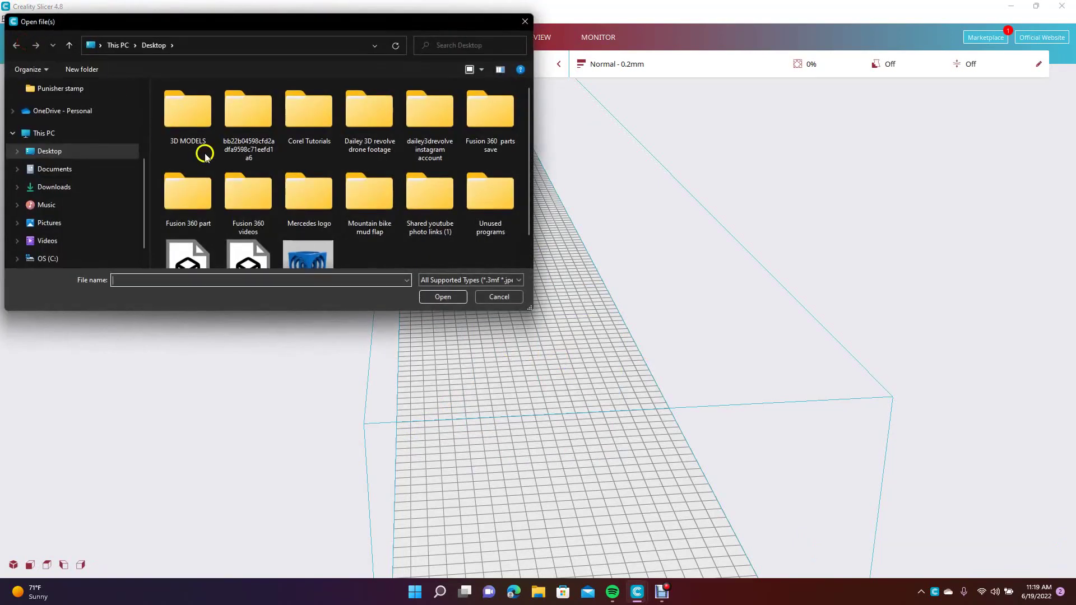
pyautogui.moveTo(531, 192); pyautogui.dragTo(533, 223)
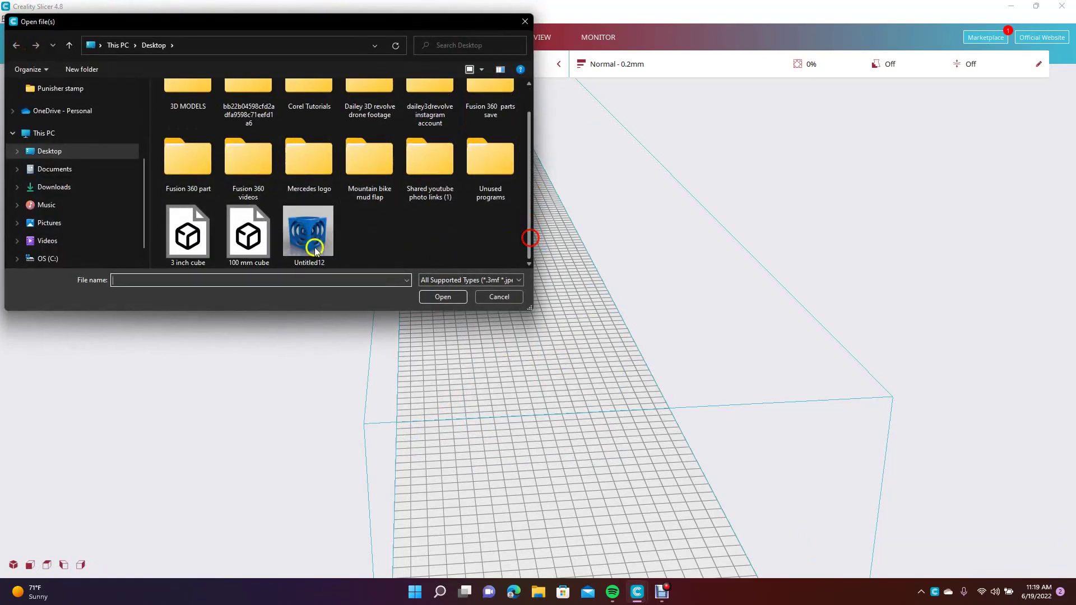
pyautogui.doubleClick(196, 238)
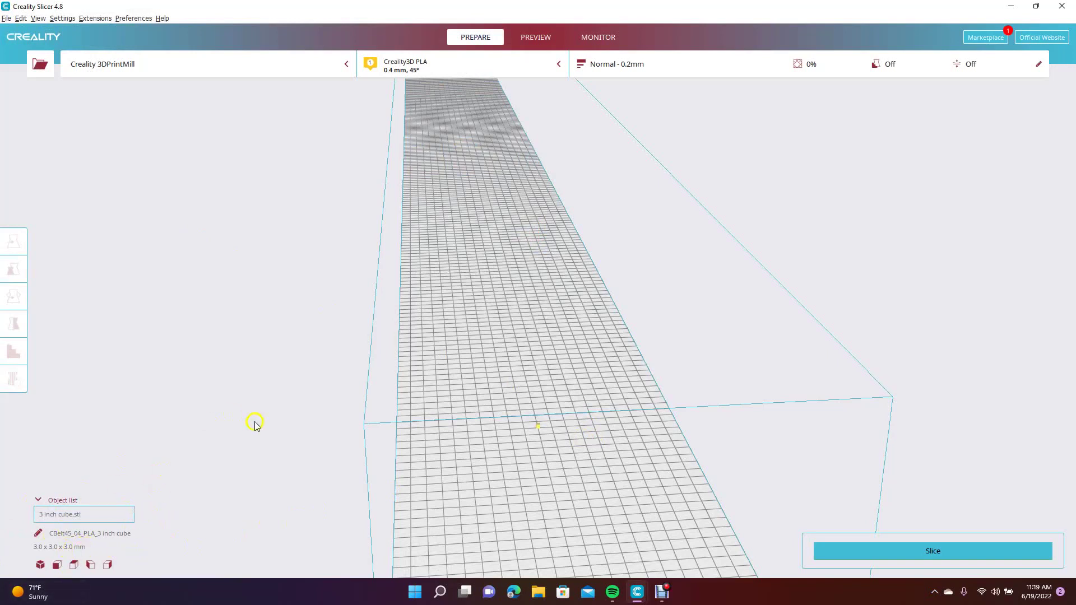
pyautogui.scroll(2, 255, 426)
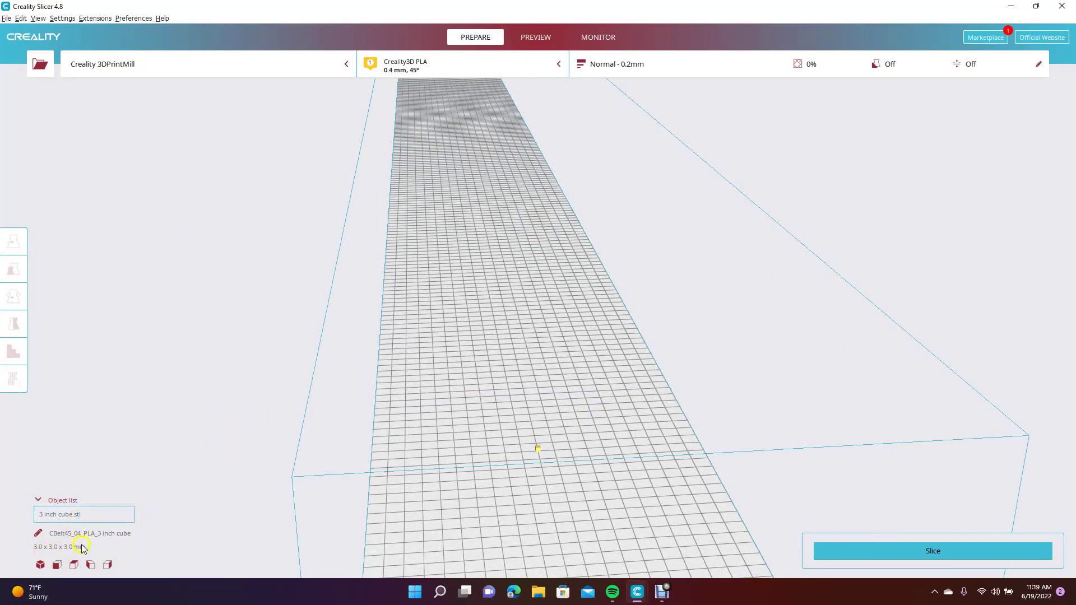
pyautogui.click(538, 450)
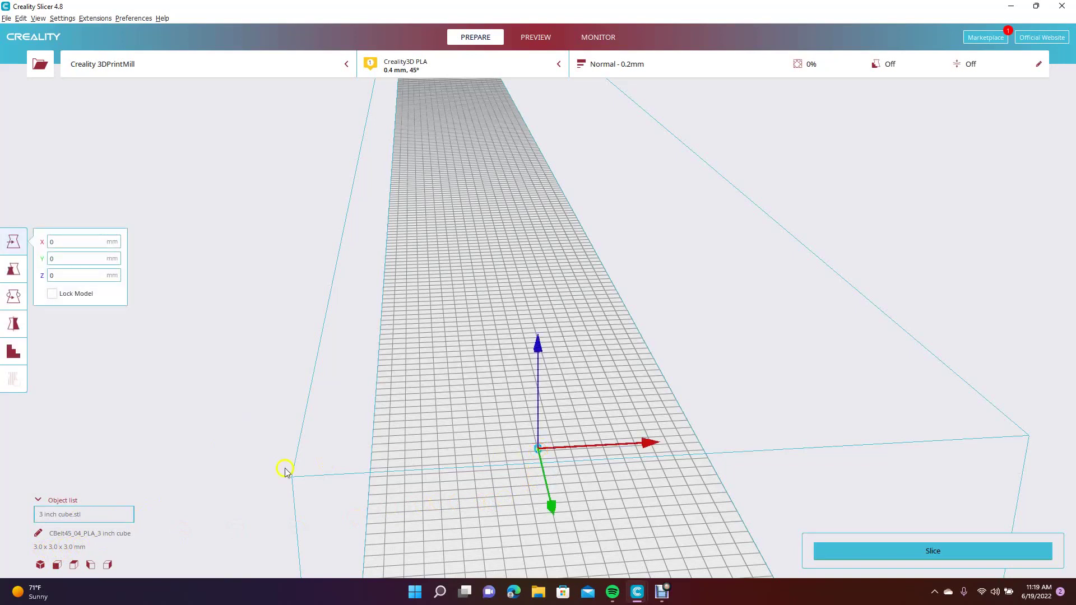
pyautogui.rightClick(80, 552)
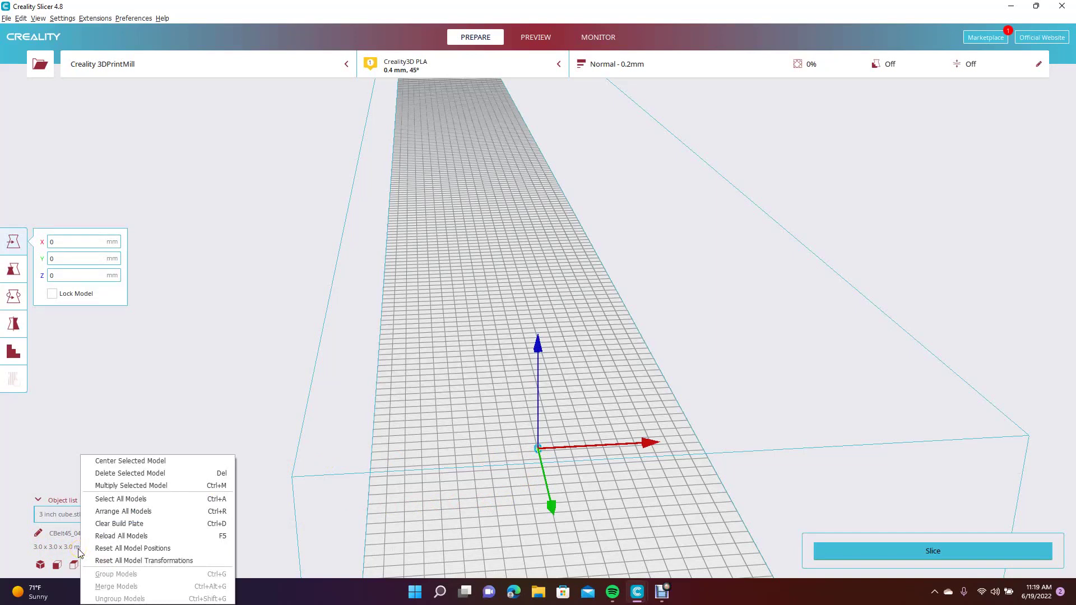
pyautogui.click(233, 364)
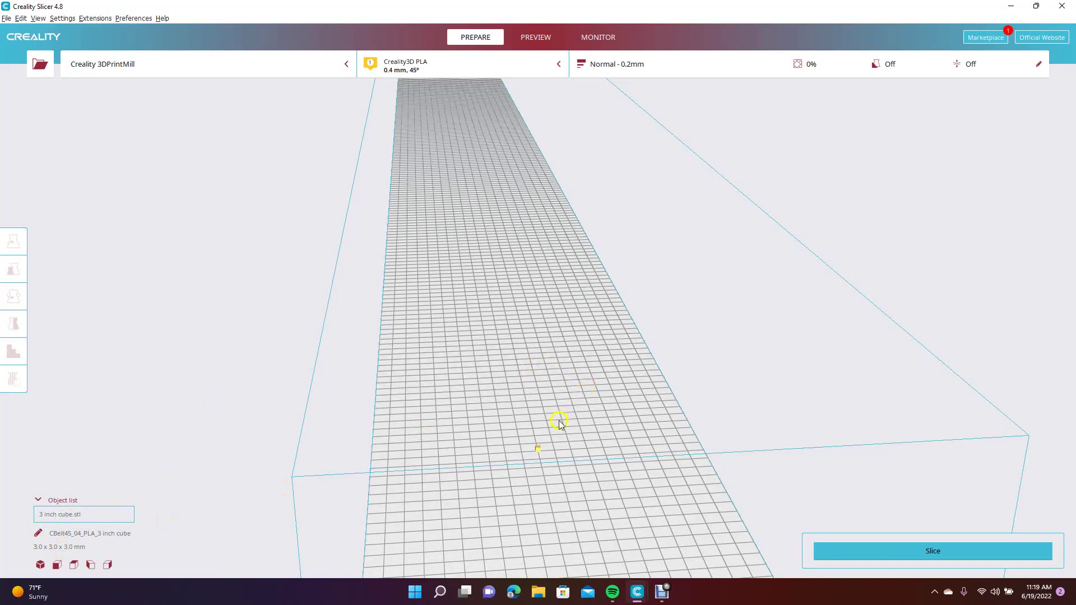
pyautogui.click(539, 452)
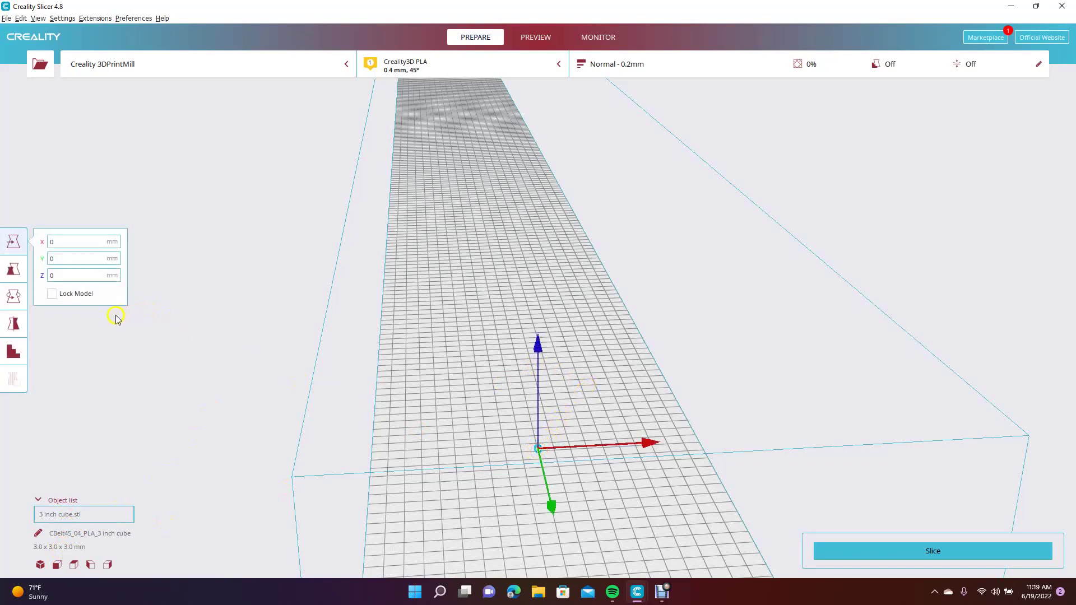
# Scale the cube uniformly with the Scale tool handle to about 68.9 mm per side (2295.98%).
pyautogui.click(13, 270)
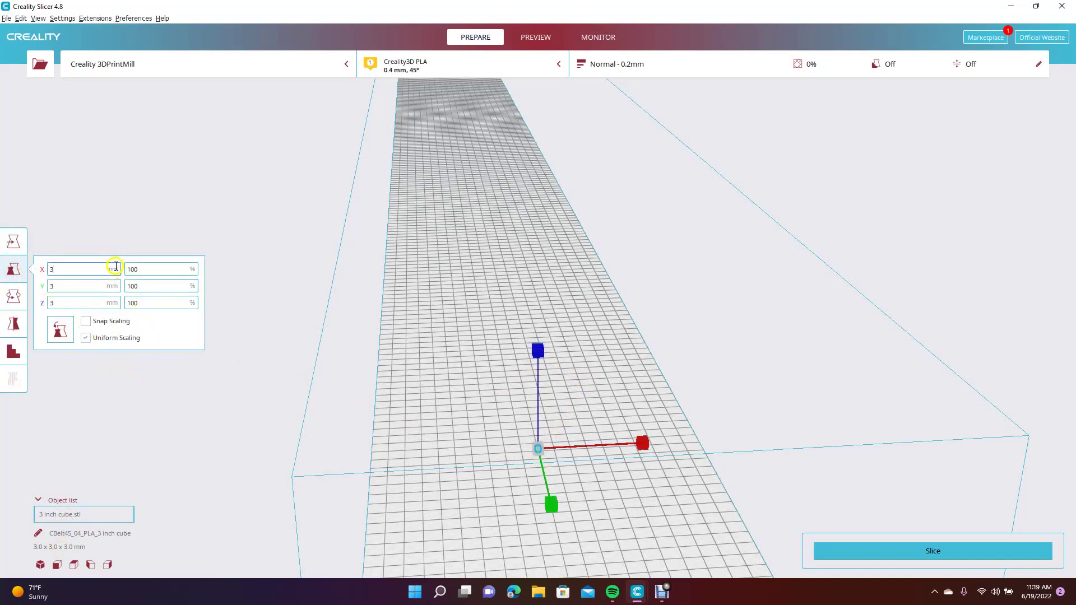
pyautogui.click(97, 269)
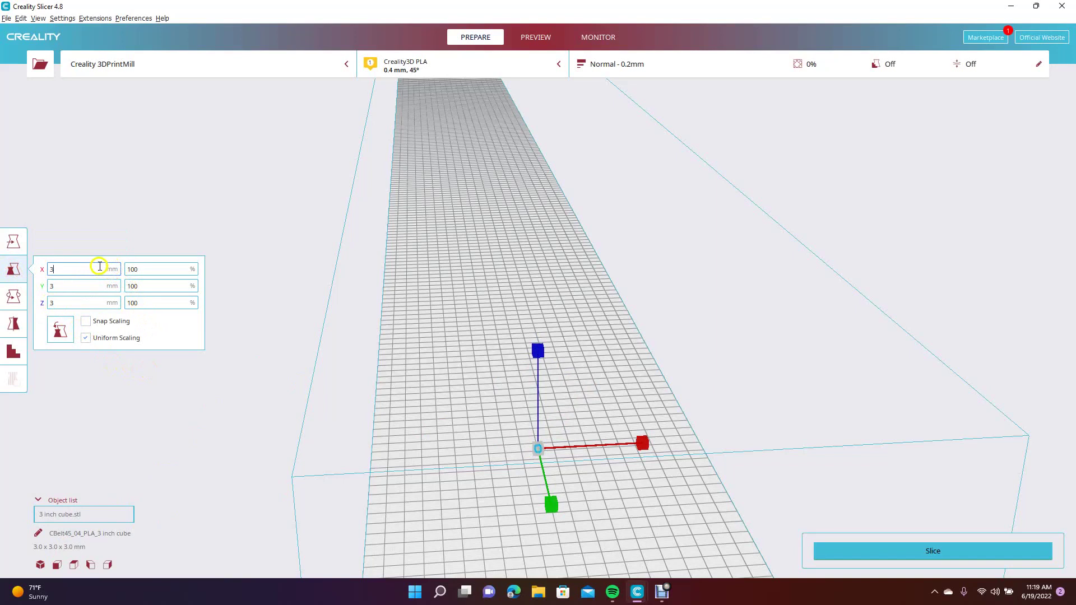
pyautogui.click(146, 385)
pyautogui.click(181, 401)
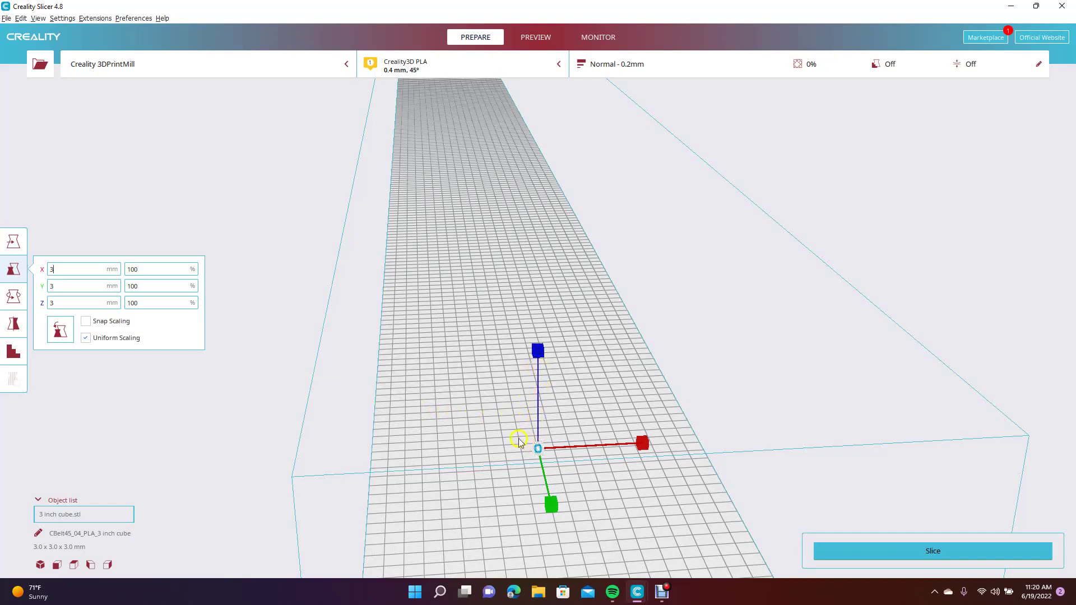
pyautogui.moveTo(539, 448); pyautogui.dragTo(1071, 106)
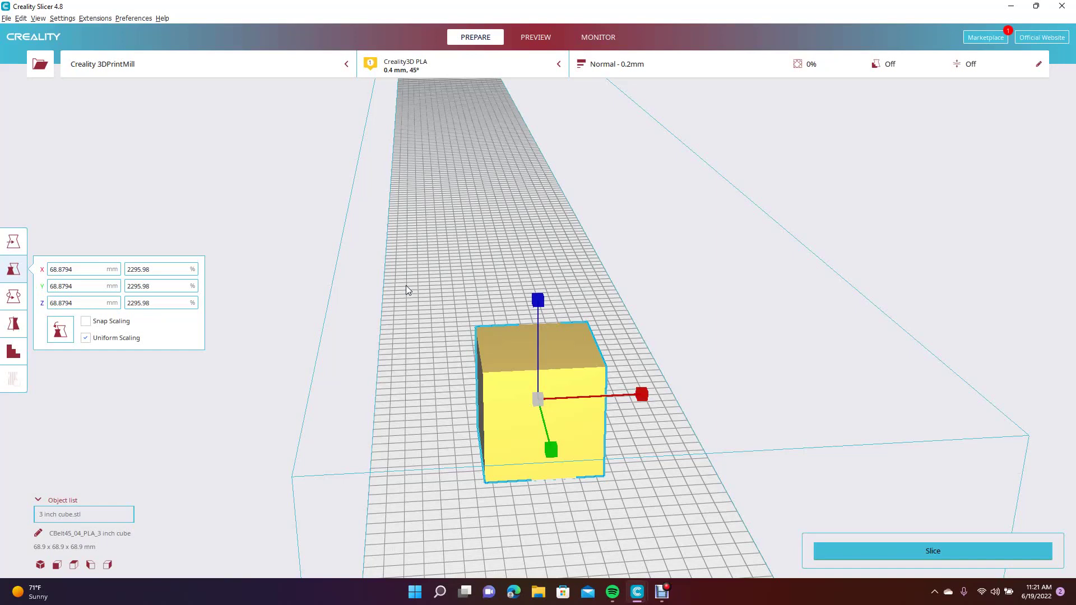
# Replace the X size 68.8794 with 76.2 mm so the cube scales uniformly to 2540%.
pyautogui.click(77, 268)
pyautogui.moveTo(76, 268); pyautogui.dragTo(28, 274)
pyautogui.write('76.2')
pyautogui.press('Tab')
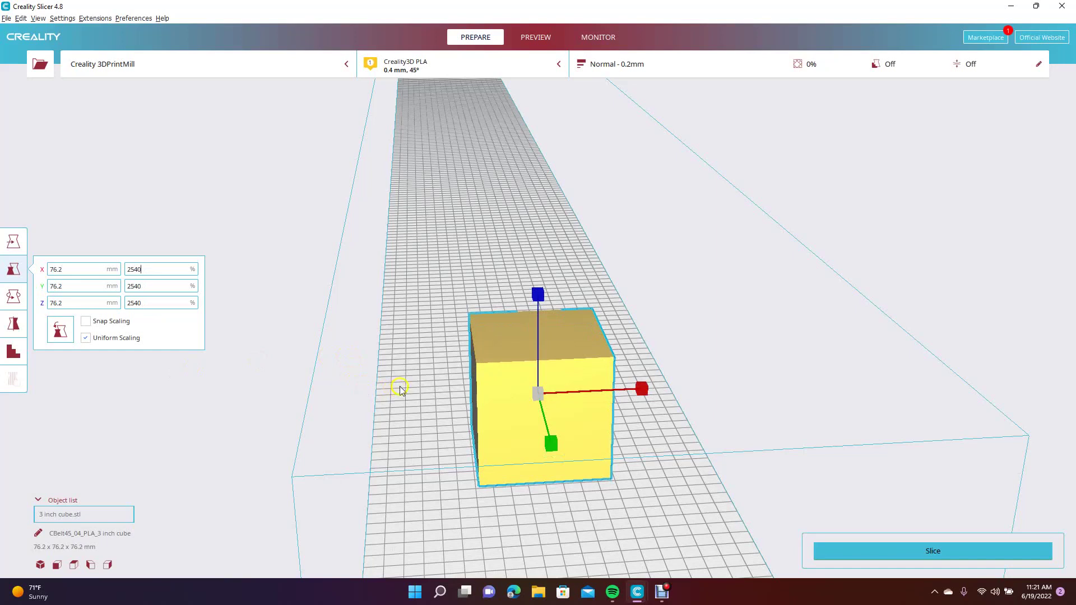
pyautogui.click(372, 392)
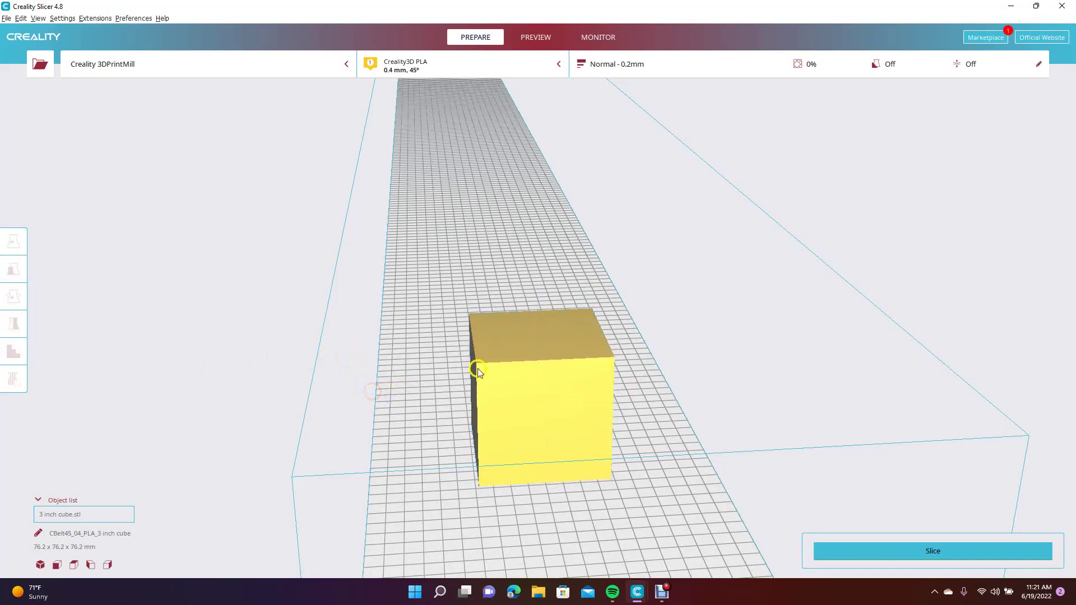
pyautogui.click(533, 361)
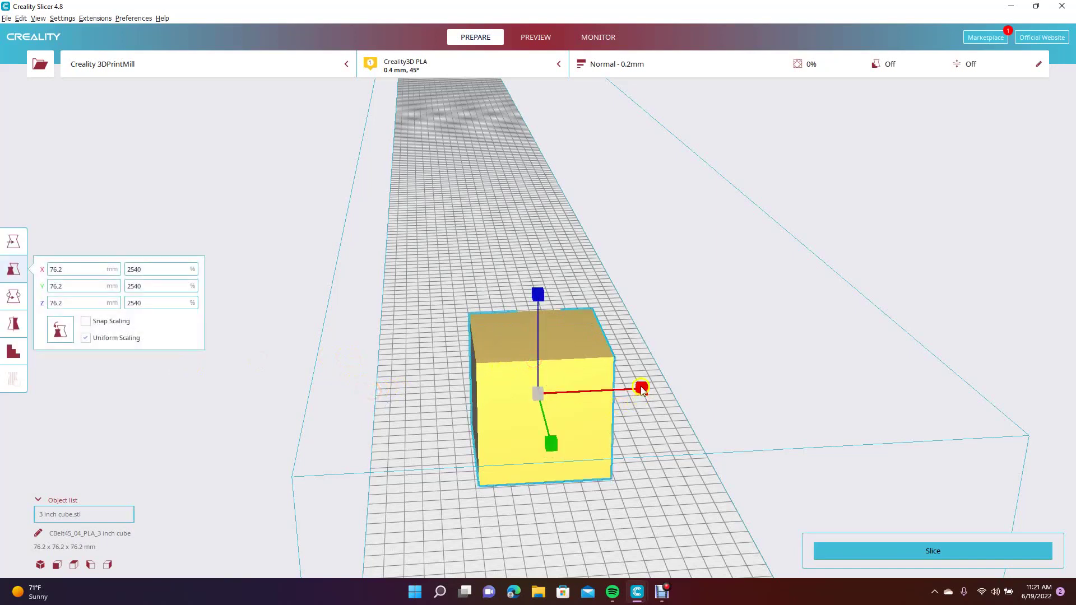
pyautogui.click(657, 343)
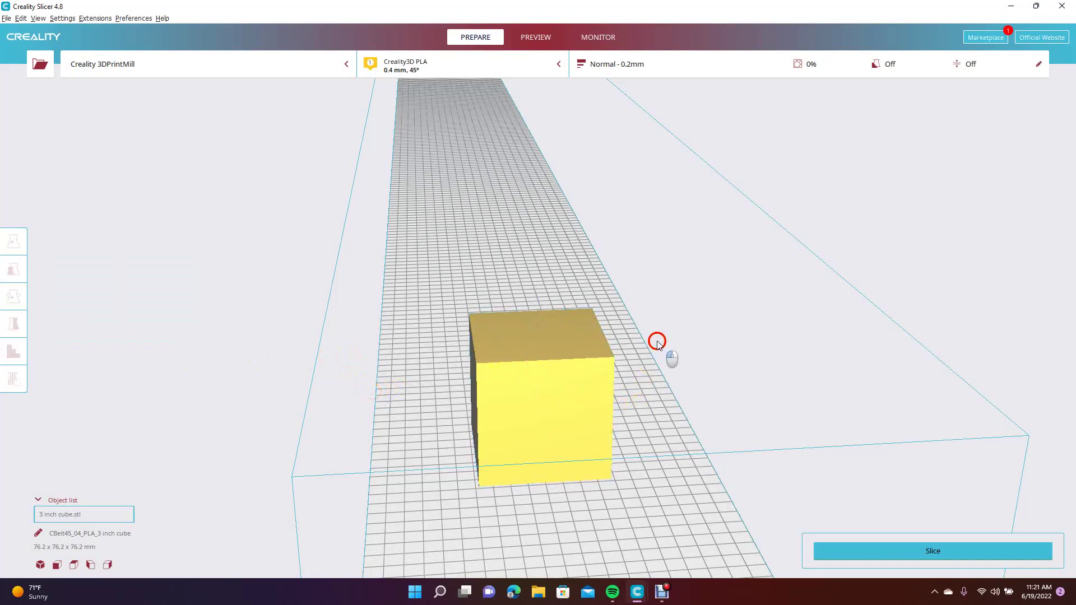
pyautogui.click(7, 20)
pyautogui.moveTo(23, 19)
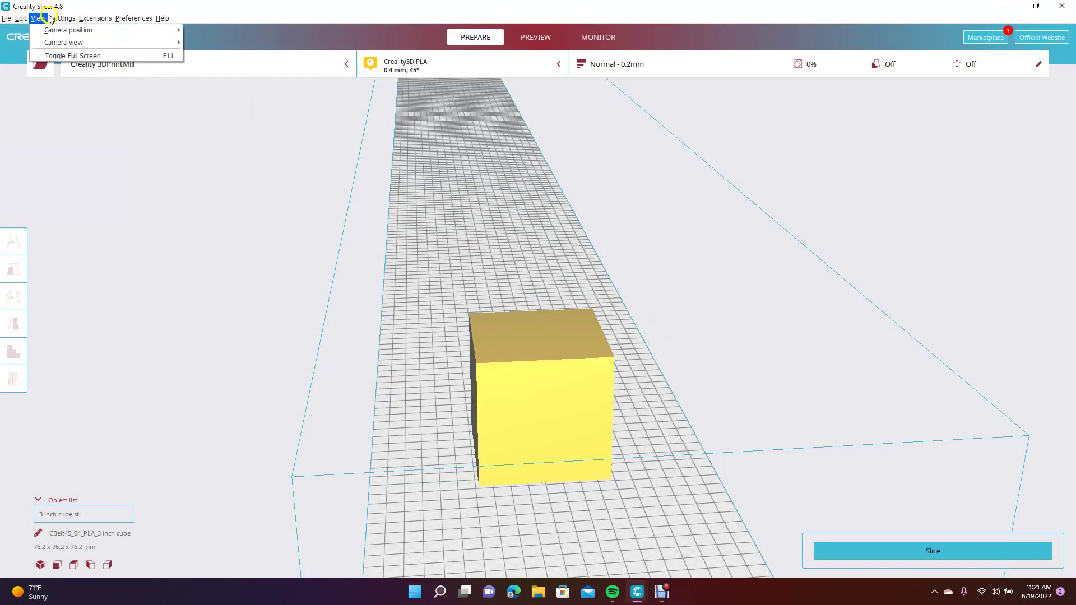
pyautogui.moveTo(96, 19)
pyautogui.click(240, 187)
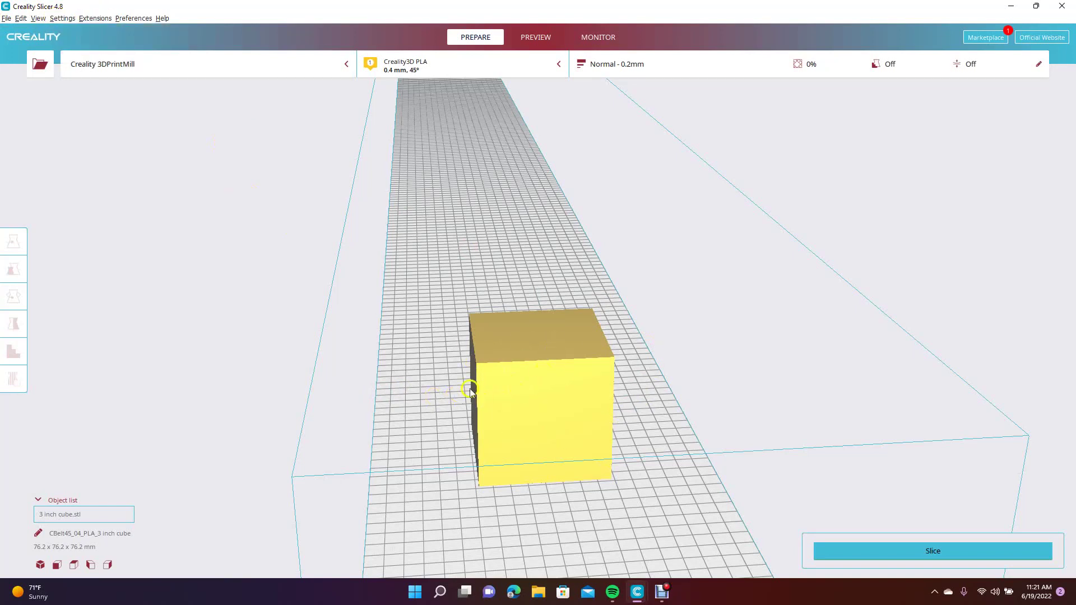
pyautogui.click(498, 382)
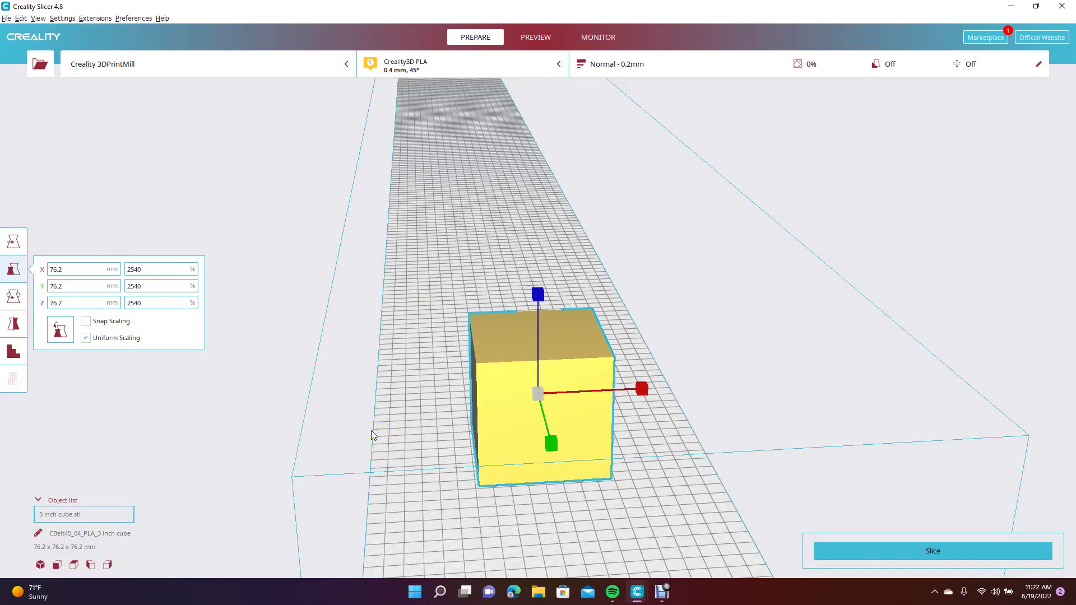
pyautogui.click(95, 19)
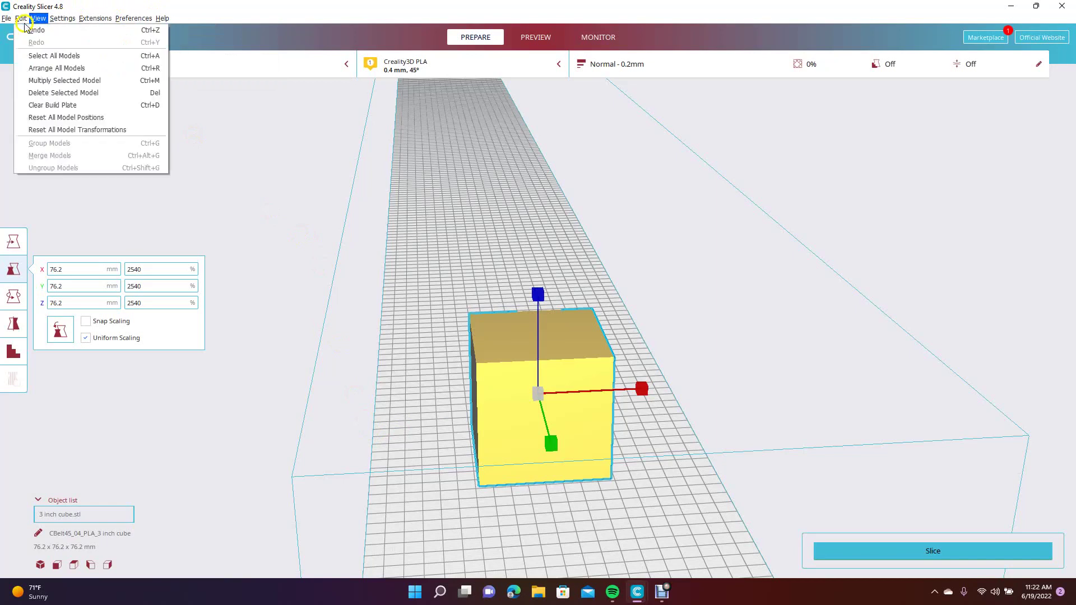
pyautogui.click(278, 159)
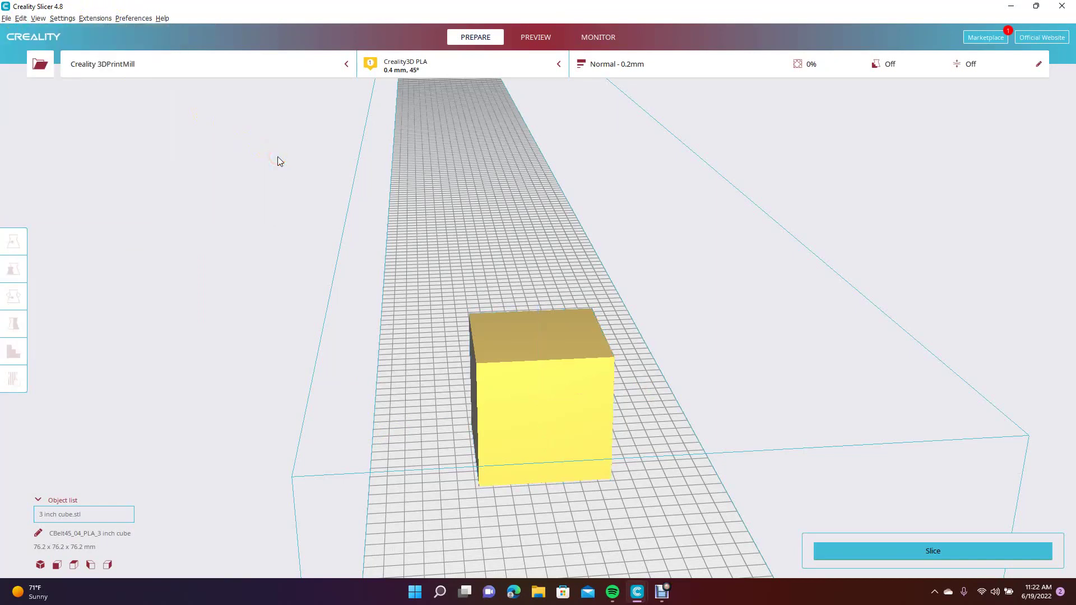
pyautogui.click(517, 386)
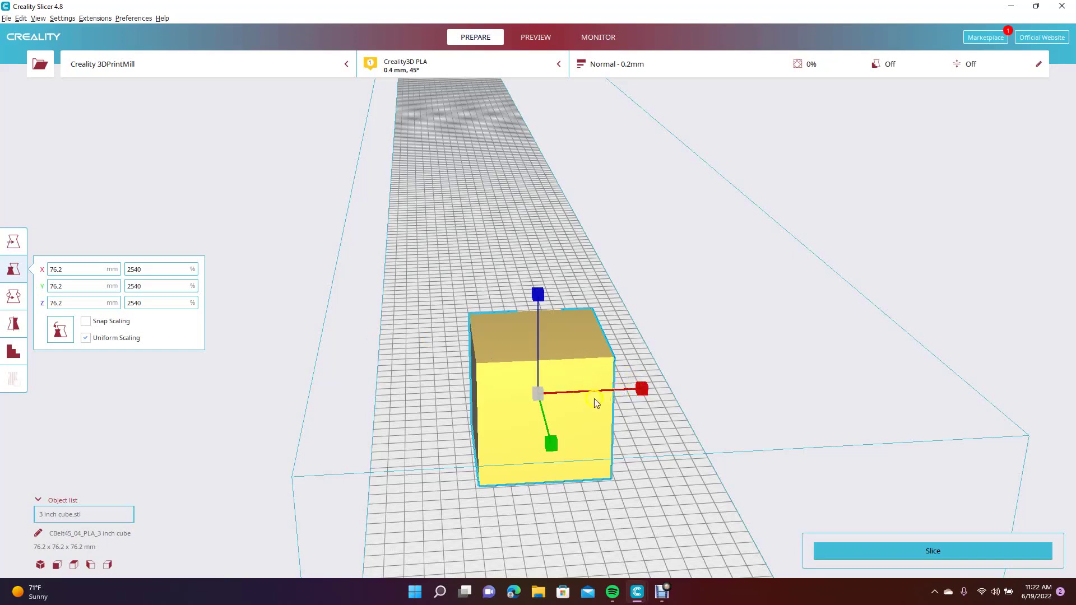
pyautogui.moveTo(594, 398); pyautogui.dragTo(641, 420)
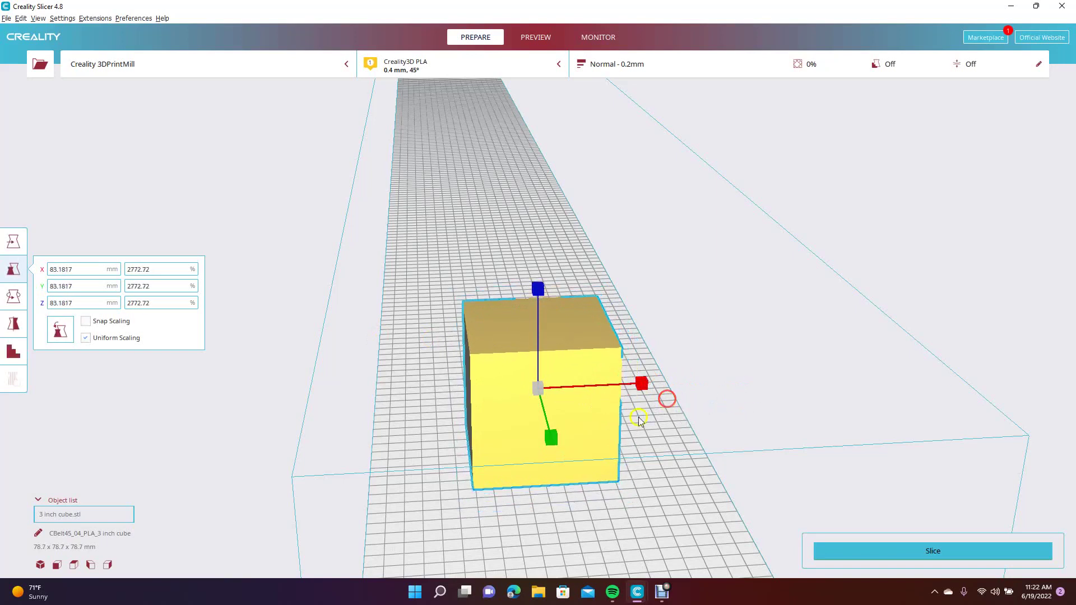
pyautogui.hotkey('ctrl', 'z')
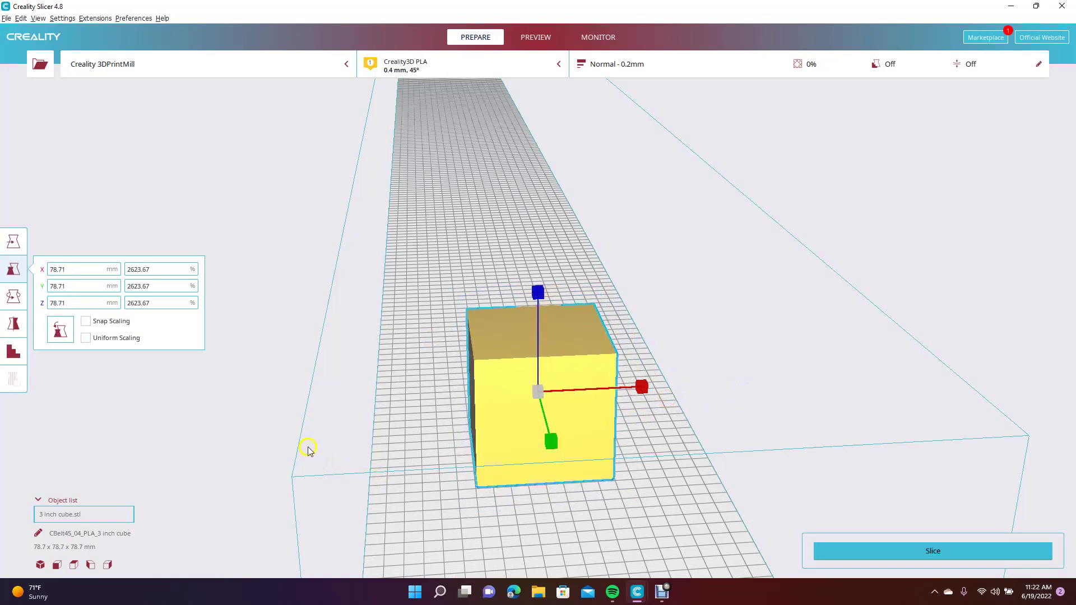
pyautogui.hotkey('ctrl', 'z')
pyautogui.click(346, 446)
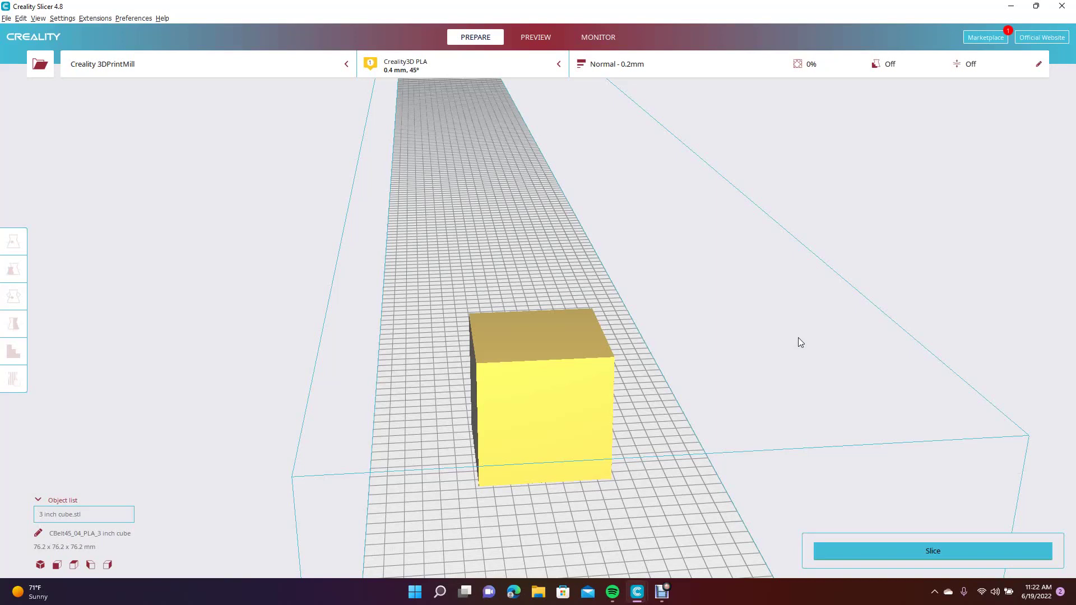
pyautogui.click(810, 348)
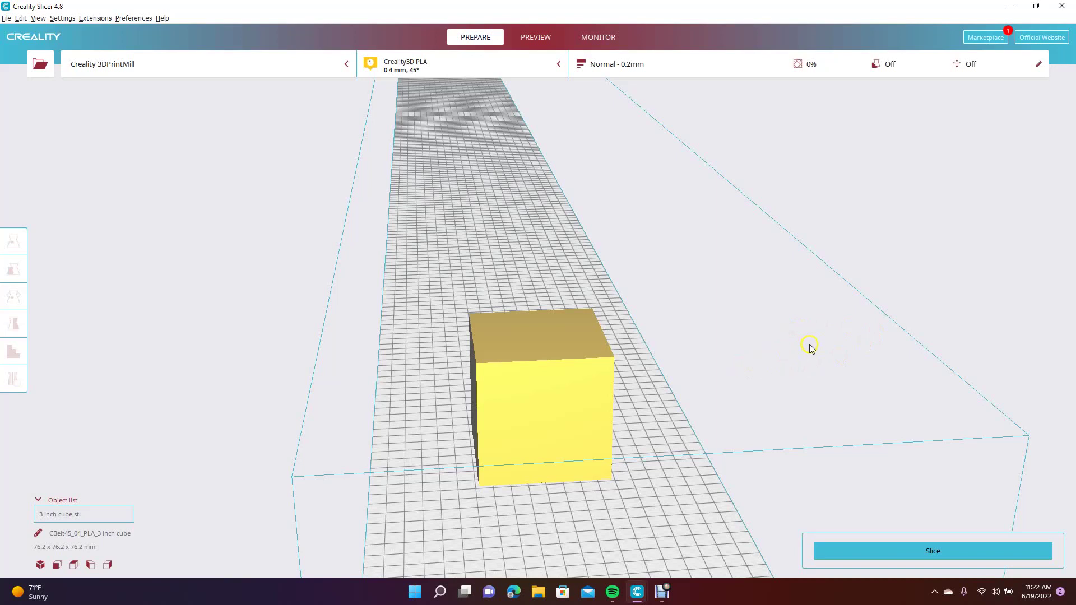